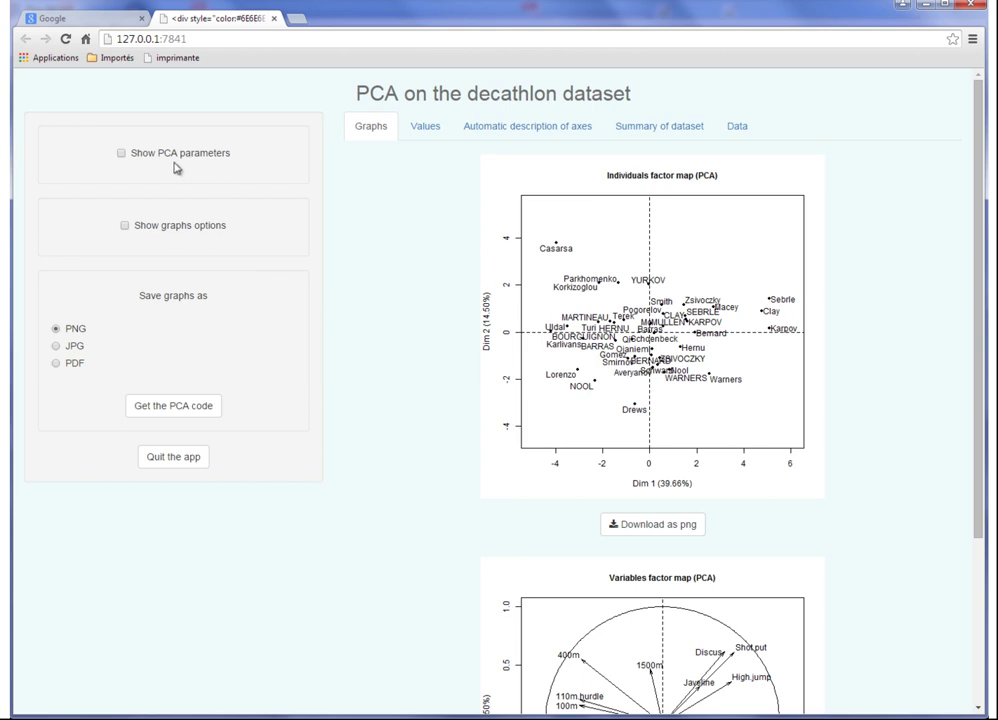
# - Show the PCA parameters, choosing Rank and Points as supplementary quantitative variables and Competition as the supplementary categorical variable
pyautogui.click(122, 155)
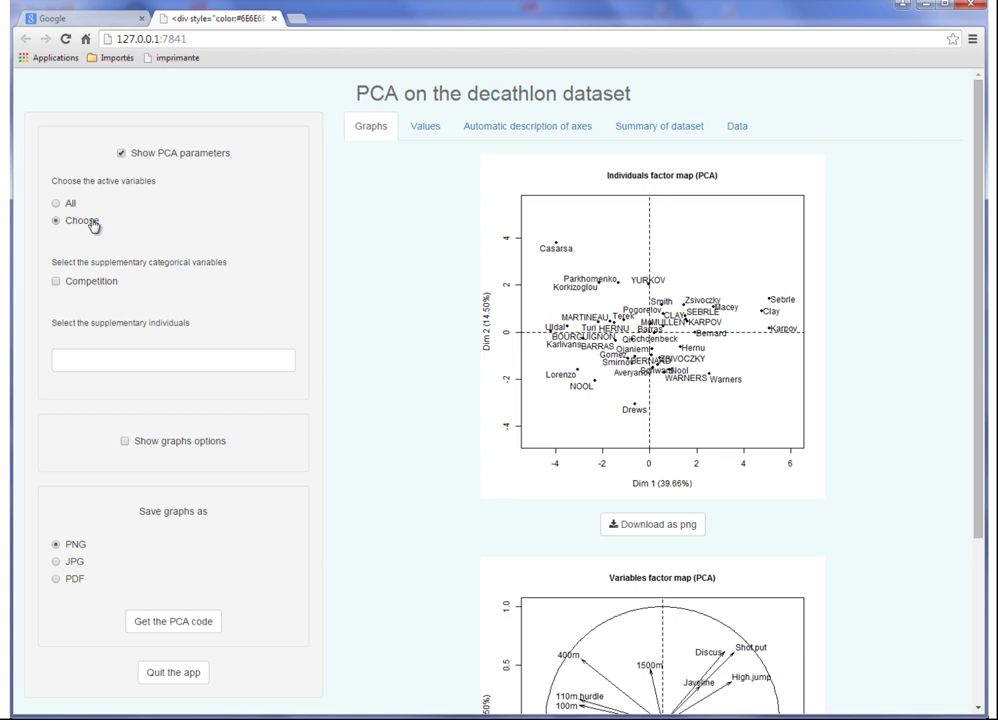
pyautogui.click(114, 266)
pyautogui.moveTo(296, 347); pyautogui.dragTo(290, 423)
pyautogui.click(109, 390)
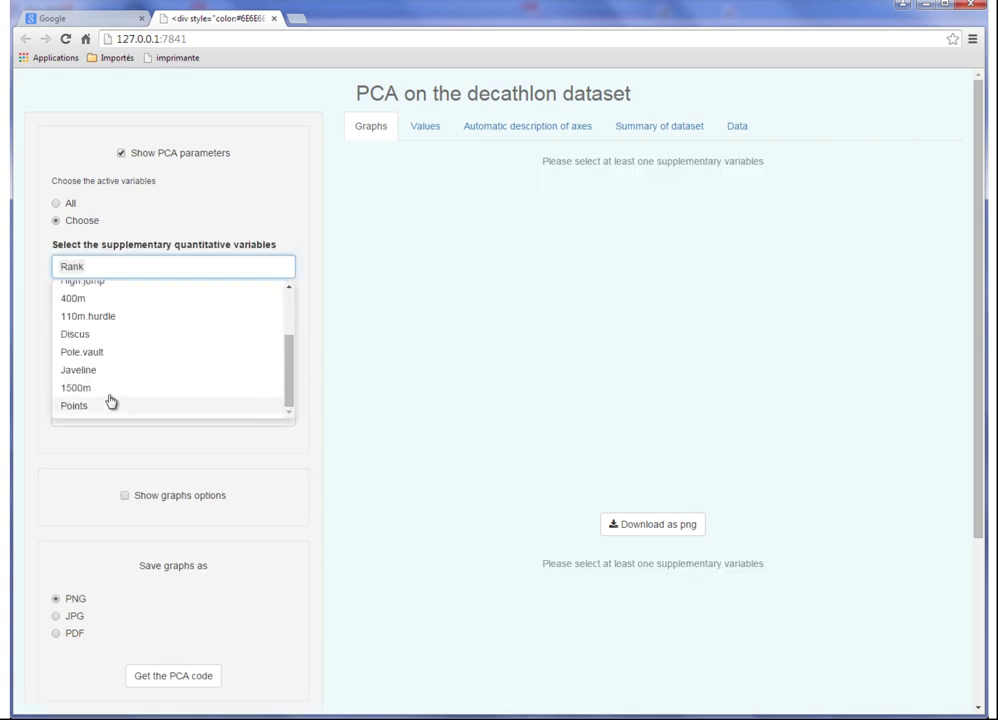
pyautogui.click(105, 406)
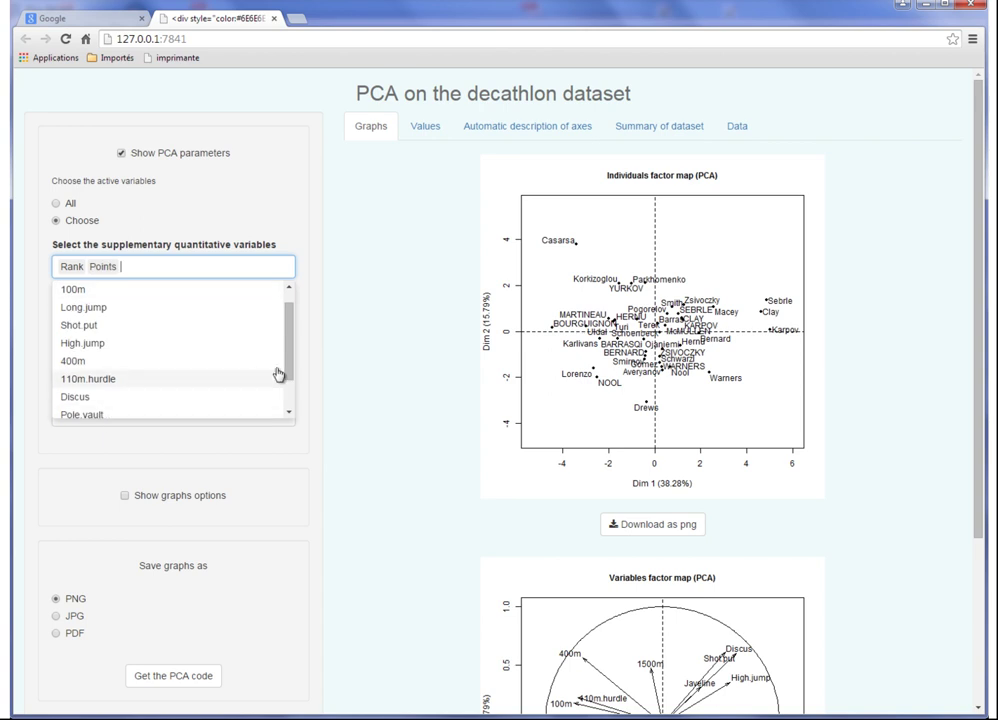
pyautogui.click(364, 355)
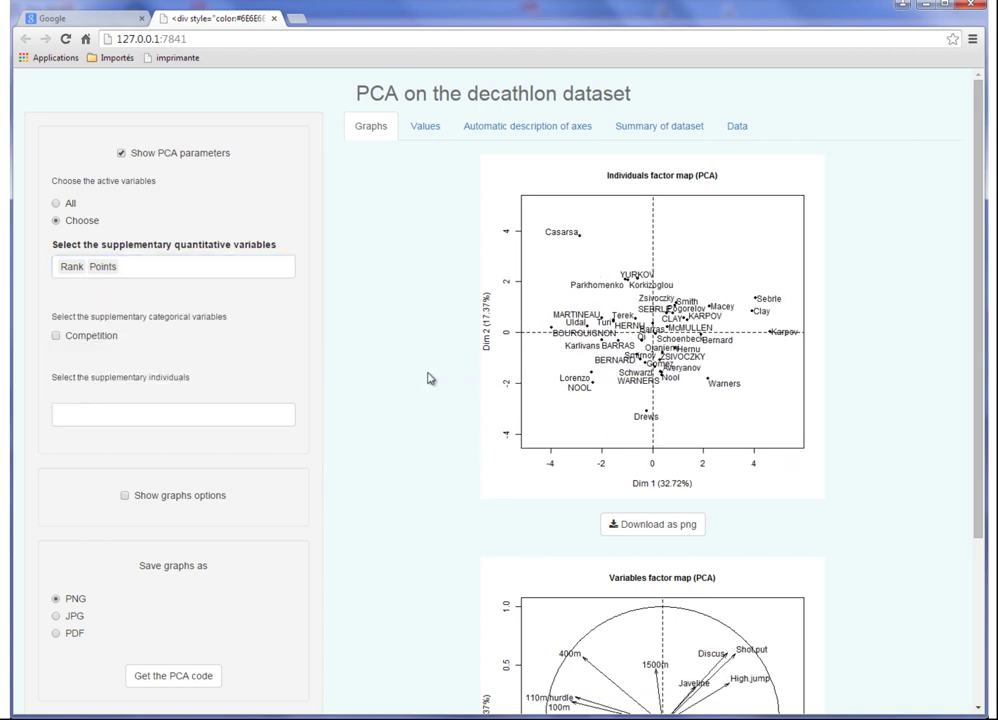
pyautogui.click(56, 336)
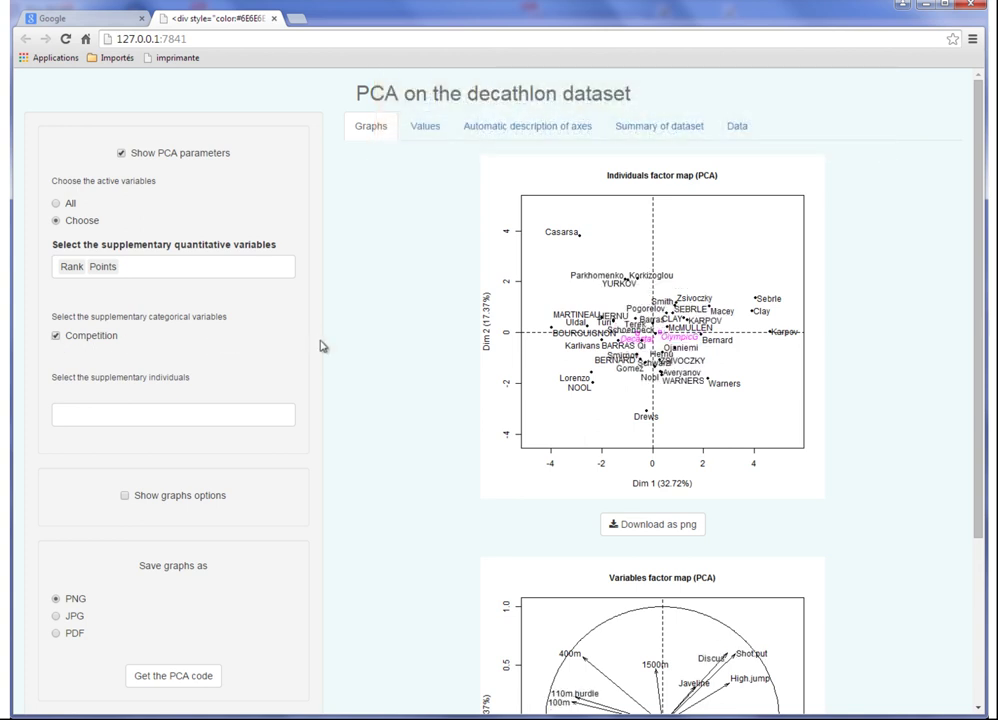
# - Add SEBRLE and KARPOV as supplementary individuals of the PCA
pyautogui.click(225, 416)
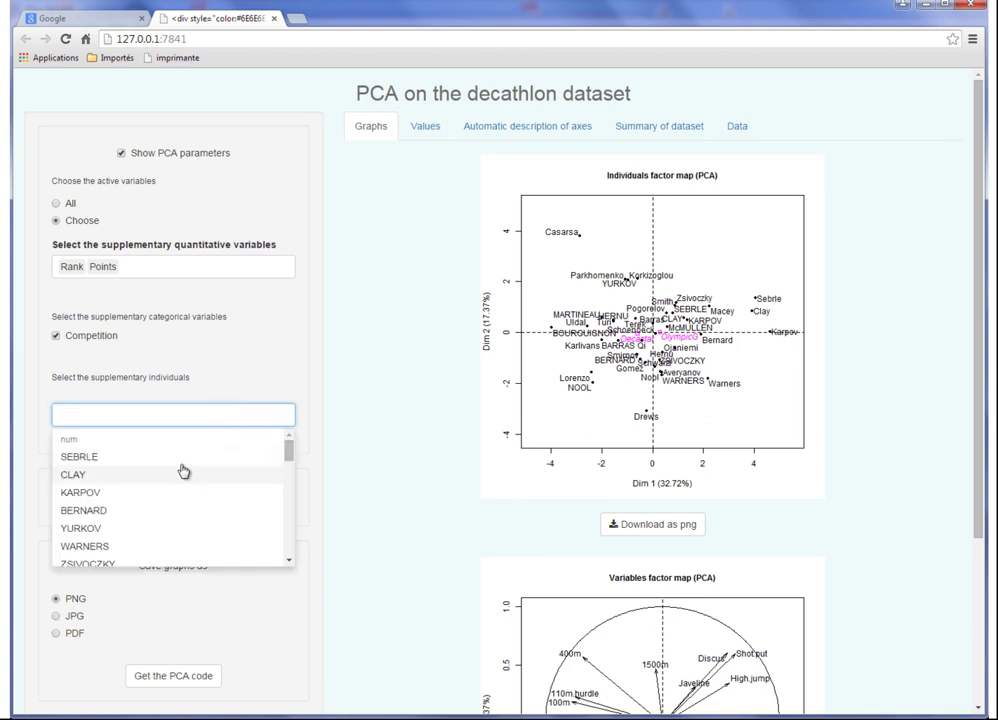
pyautogui.click(205, 459)
pyautogui.click(161, 477)
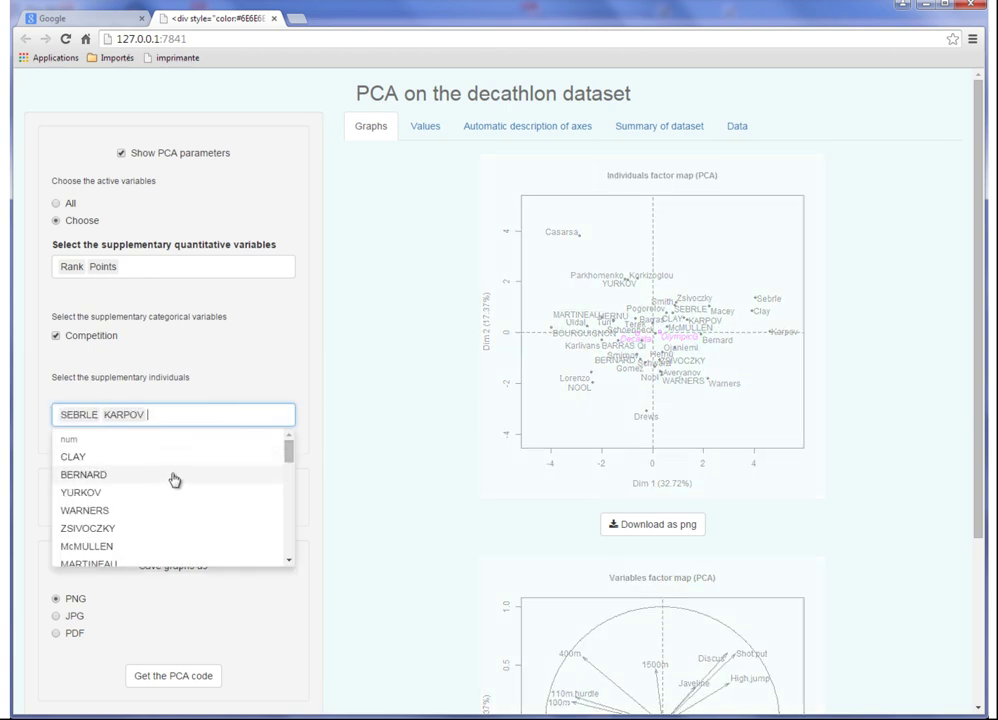
# - Remove KARPOV and SEBRLE from the supplementary individuals
pyautogui.click(130, 416)
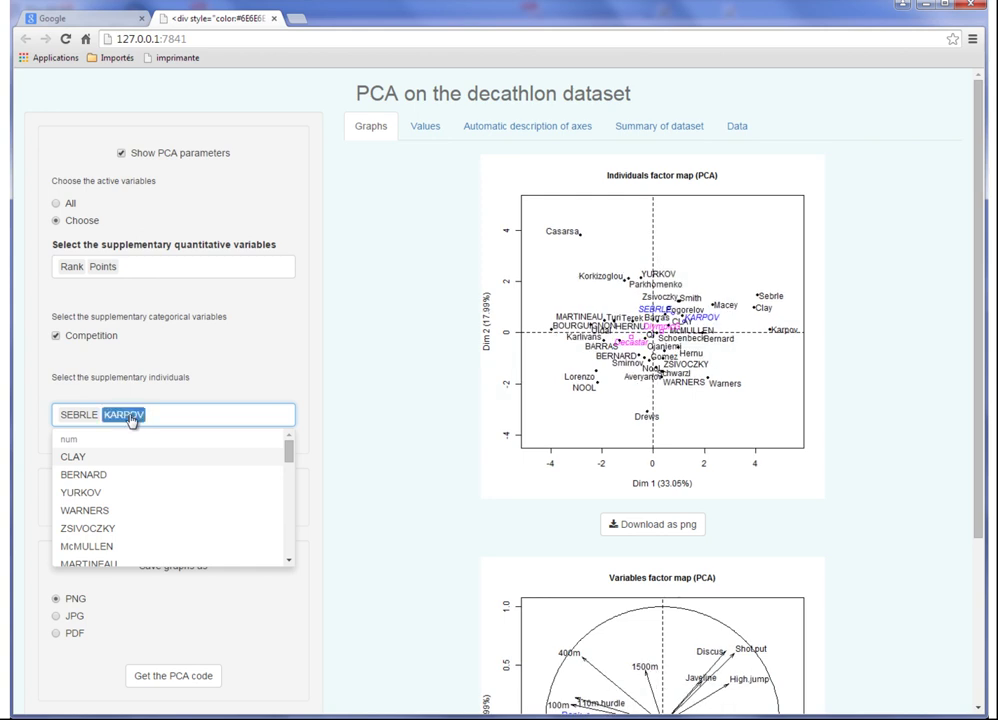
pyautogui.press('BackSpace')
pyautogui.click(80, 414)
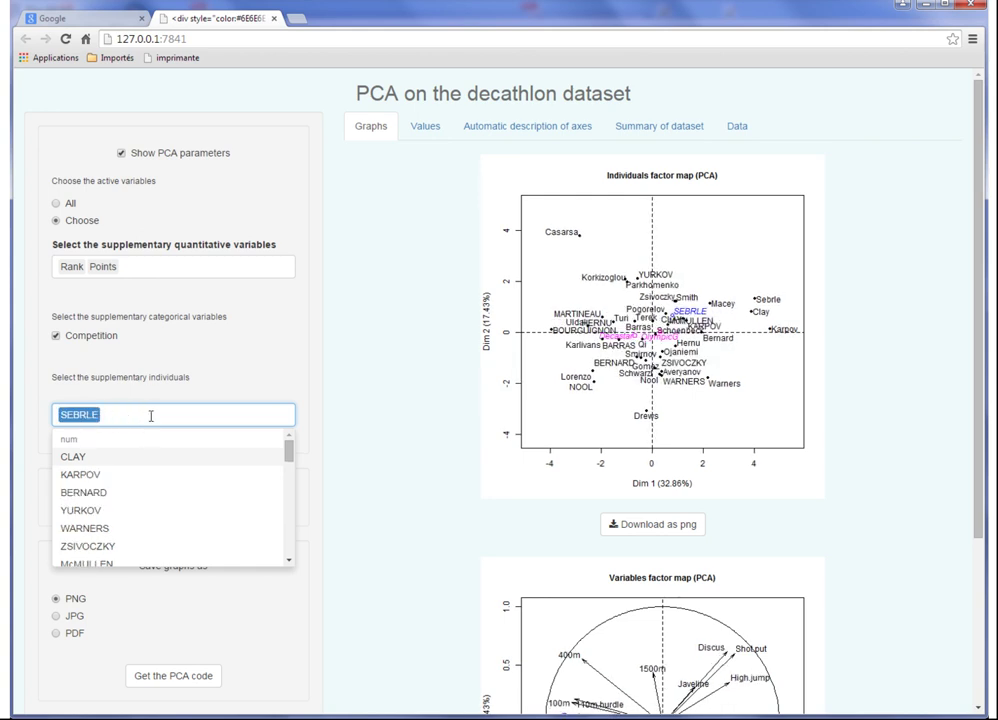
pyautogui.press('BackSpace')
pyautogui.click(351, 408)
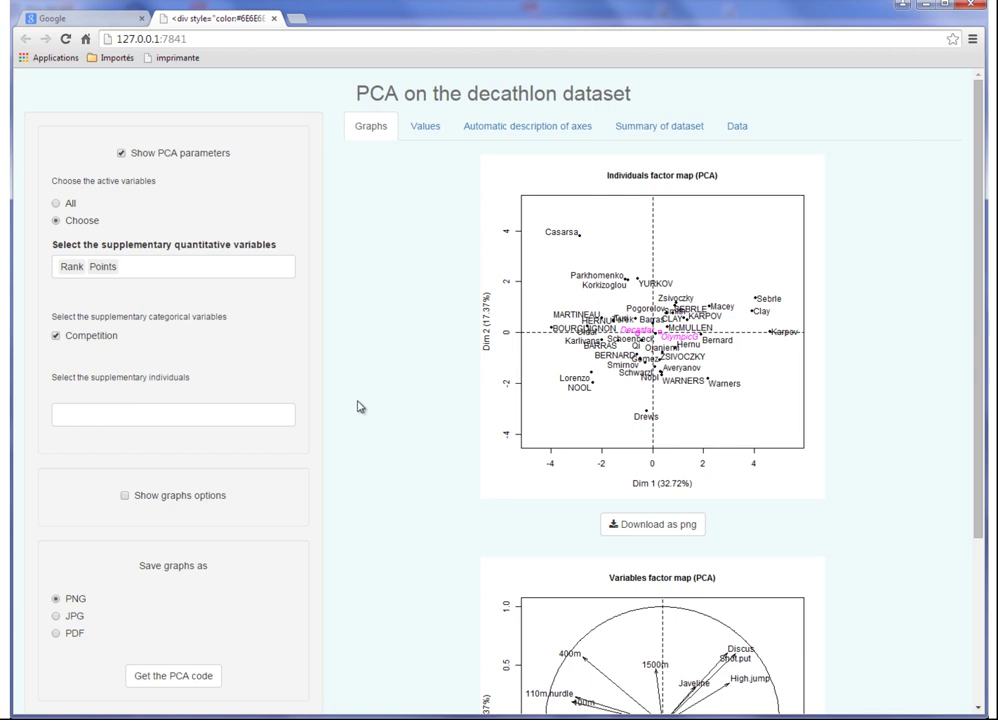
# - Hide the PCA parameters and show the graph options
pyautogui.scroll(-1, 330, 380)
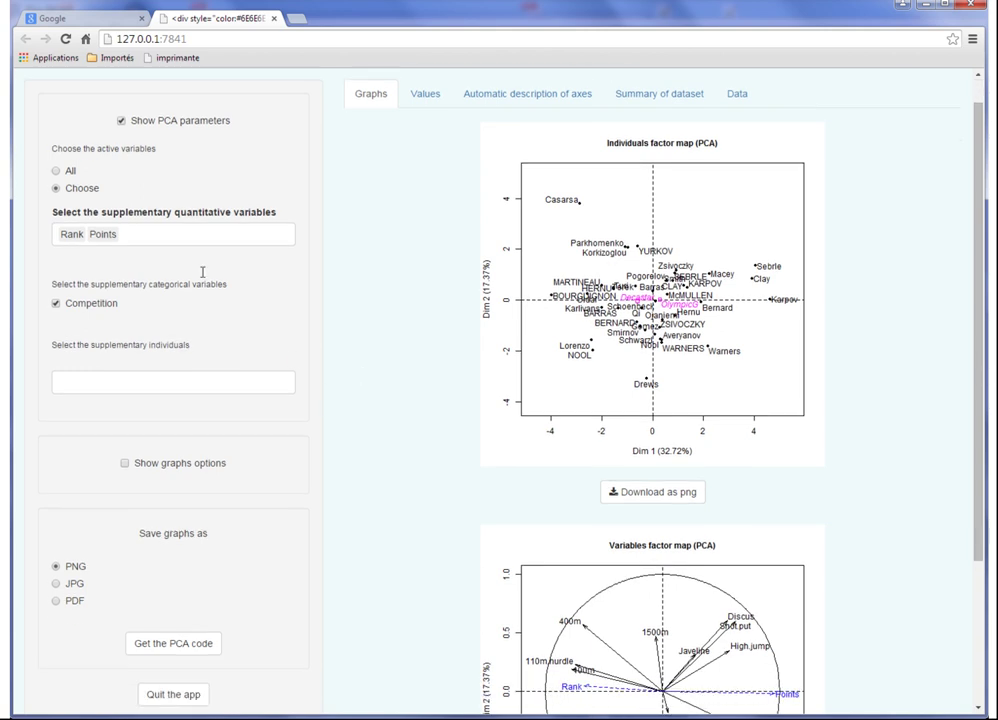
pyautogui.click(120, 121)
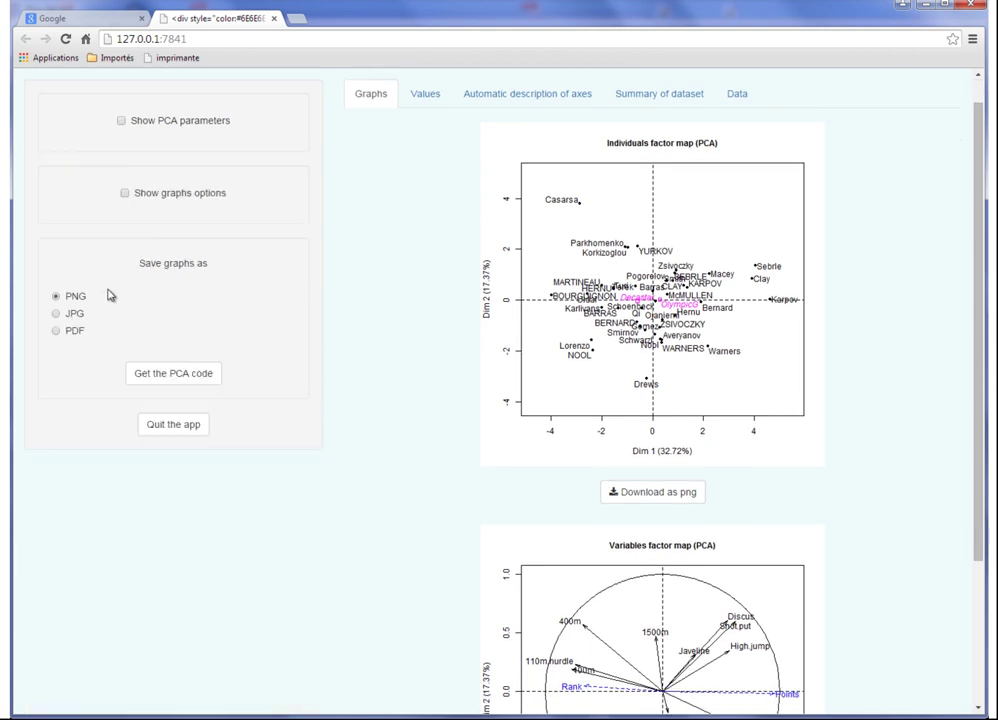
pyautogui.click(125, 194)
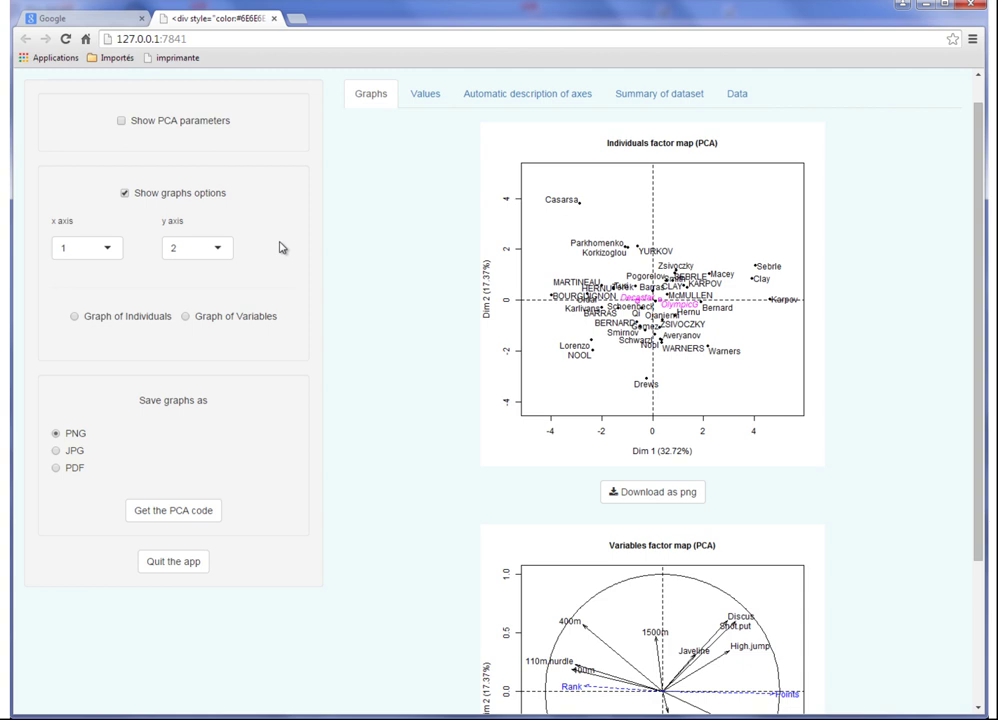
# - Try dimensions 3 and 4 on the y axis of the graphs and set it back to 2
pyautogui.click(218, 248)
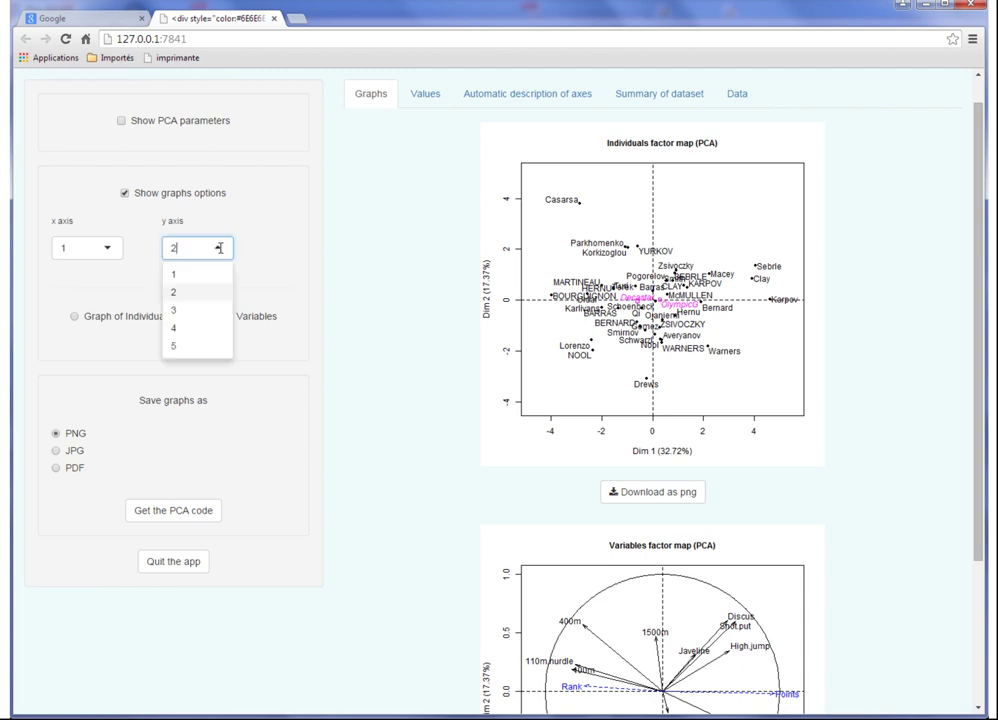
pyautogui.click(192, 317)
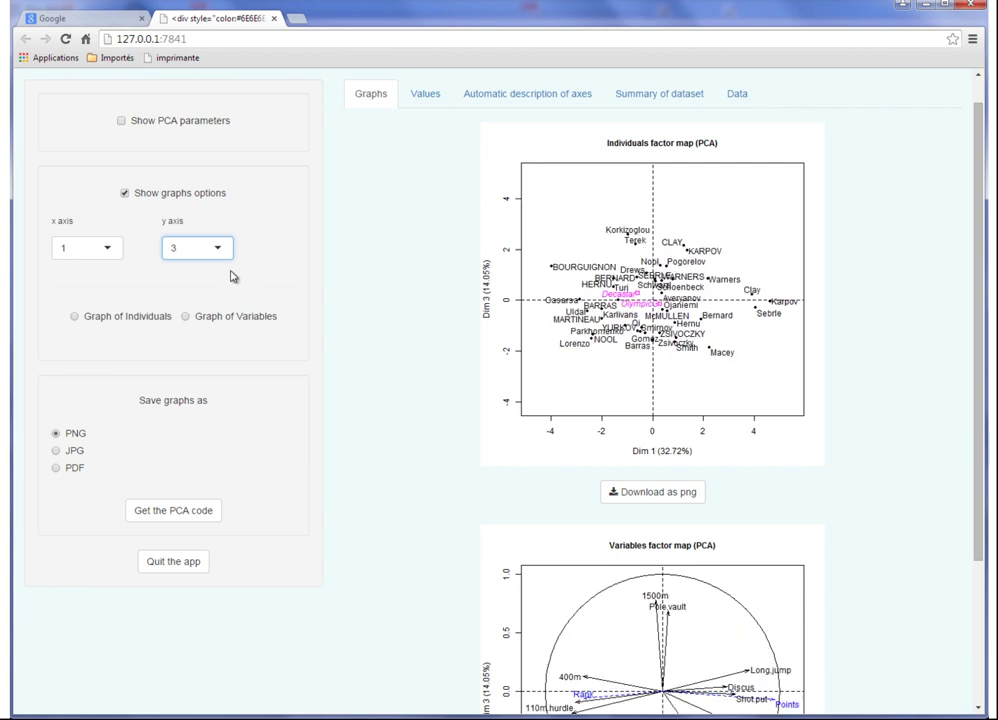
pyautogui.click(221, 249)
pyautogui.click(196, 327)
pyautogui.click(221, 249)
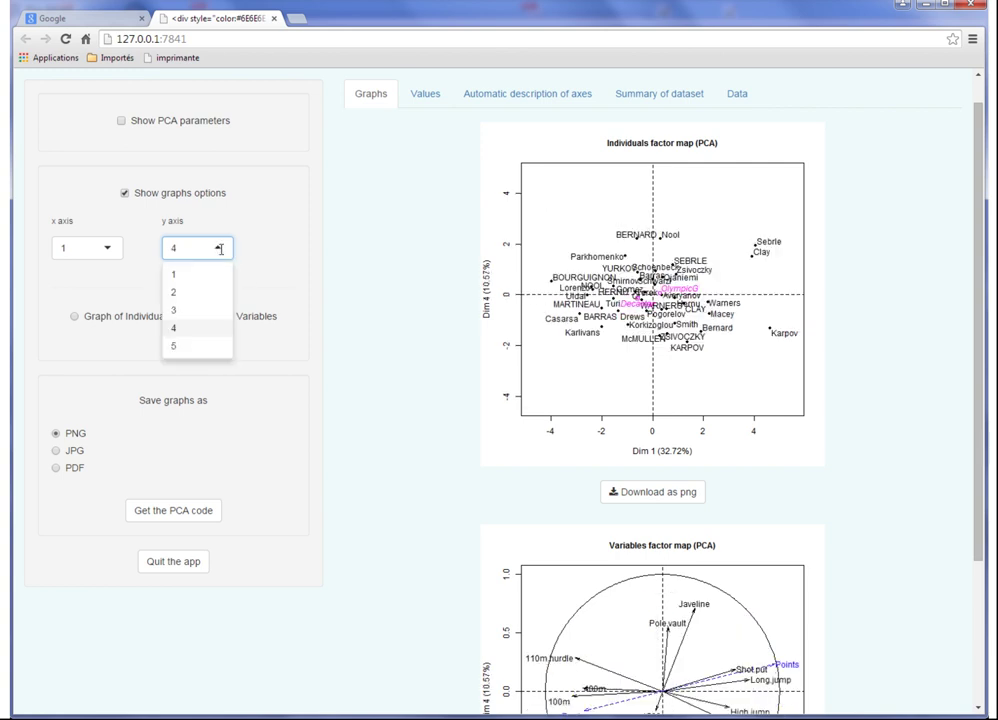
pyautogui.click(194, 293)
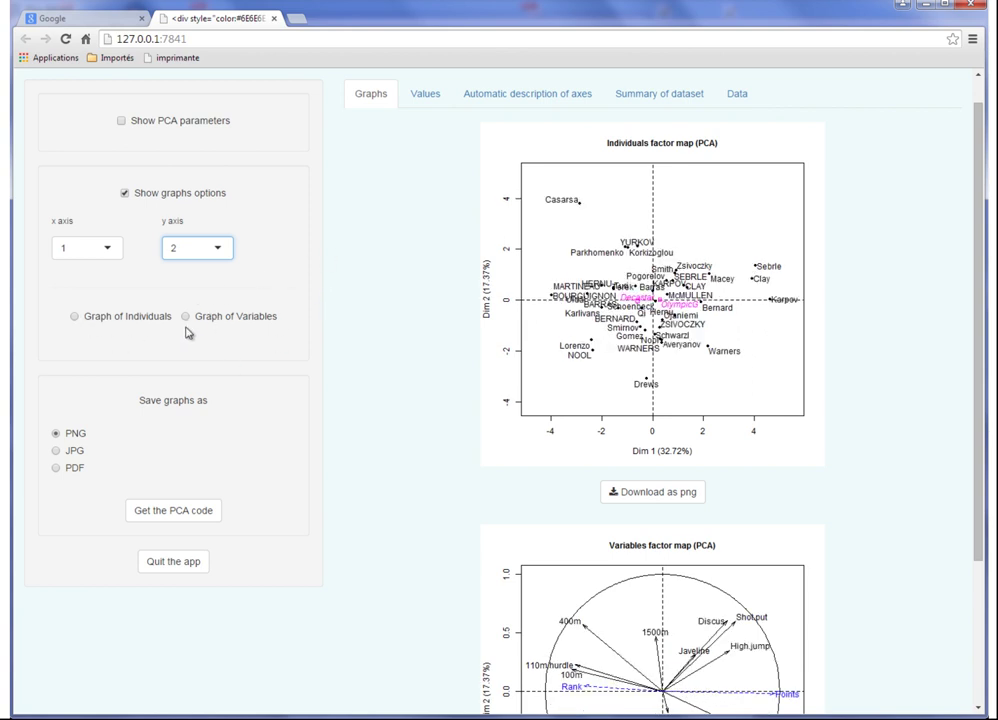
# - Show the options for the graph of individuals and set its label size to 0.8
pyautogui.click(128, 318)
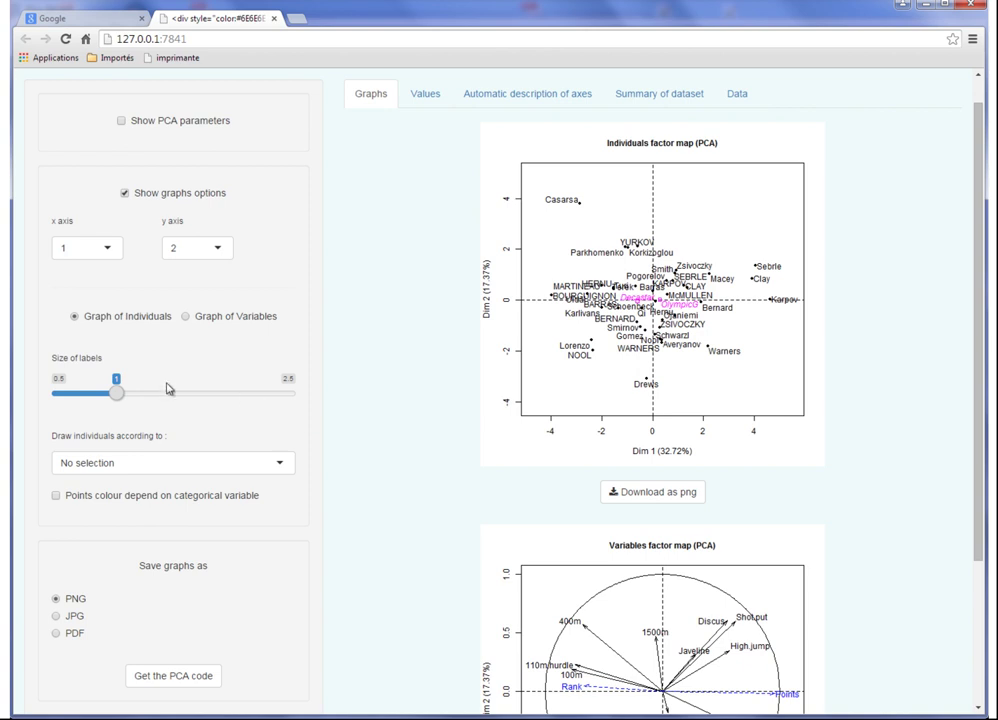
pyautogui.moveTo(116, 398); pyautogui.dragTo(93, 396)
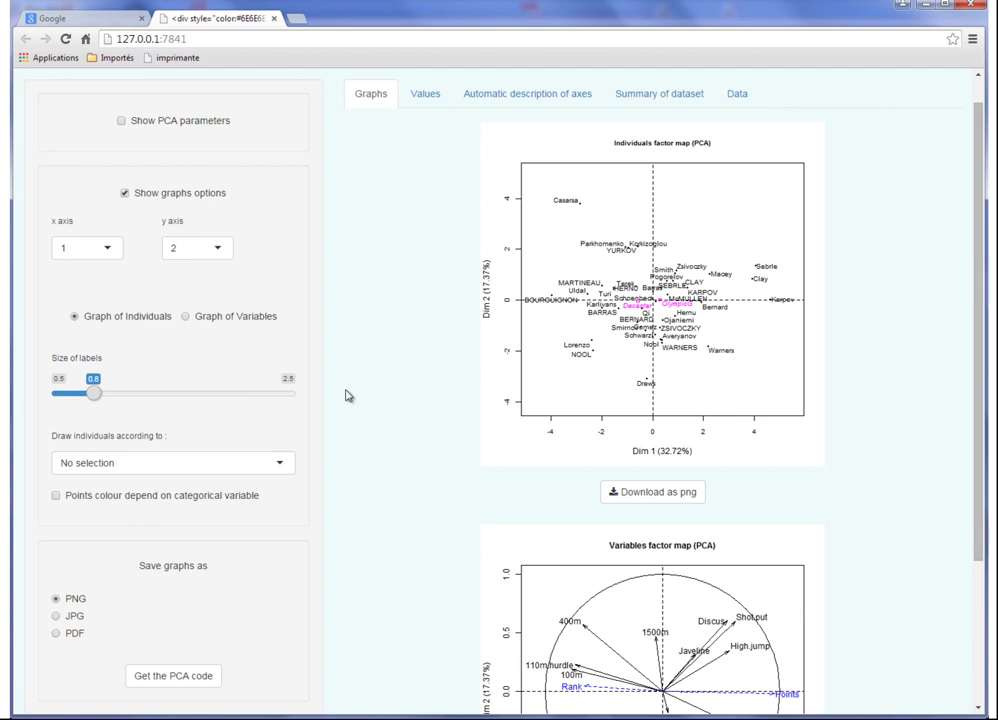
# - Switch the drawing of individuals to Manual and list the individuals available for selection
pyautogui.click(281, 466)
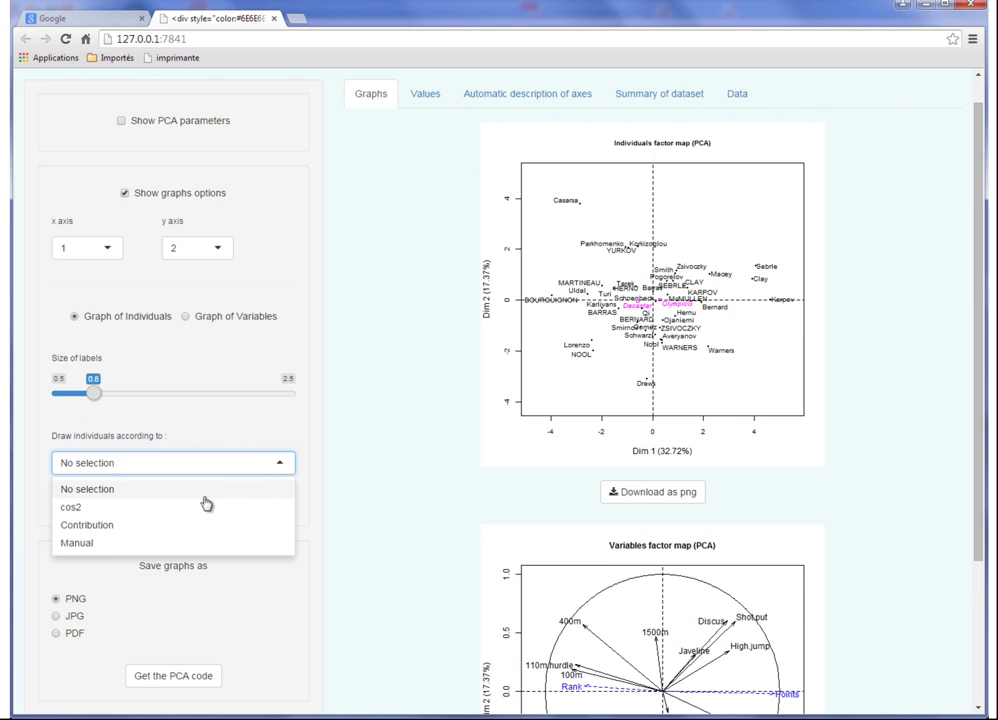
pyautogui.click(155, 546)
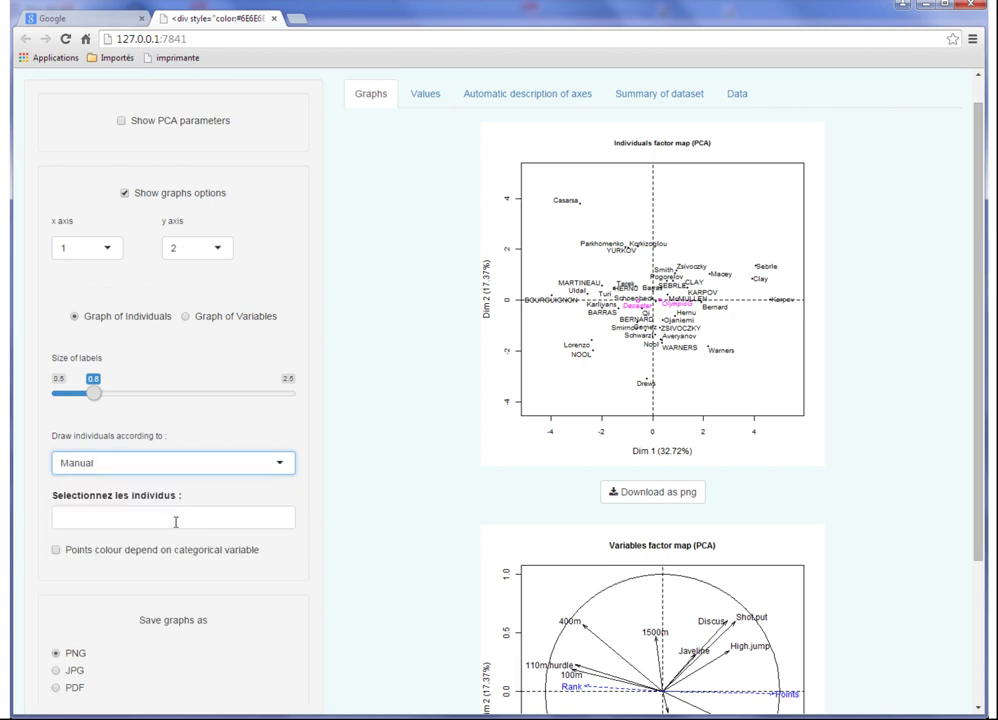
pyautogui.click(168, 519)
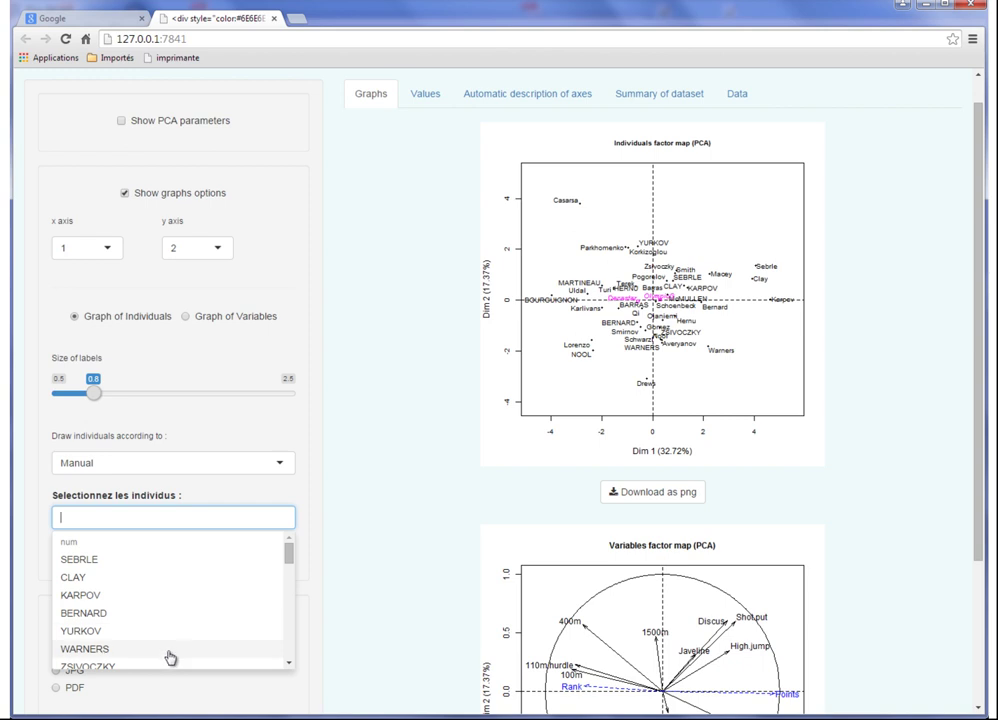
# - Draw the individuals according to cos2, with the threshold at 0
pyautogui.click(281, 470)
pyautogui.click(98, 507)
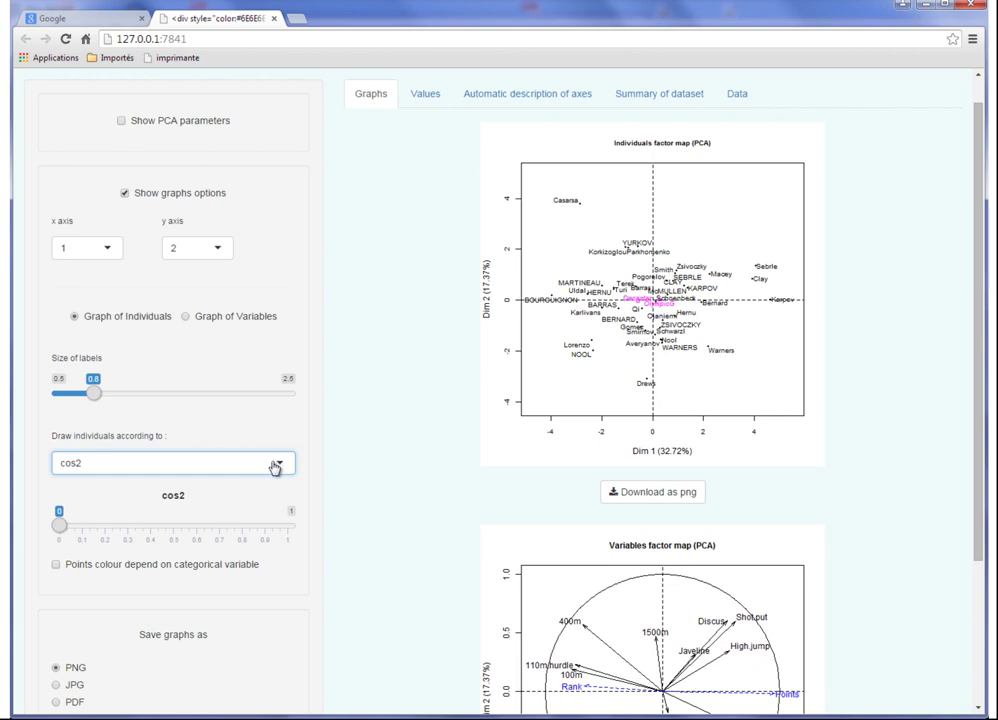
pyautogui.moveTo(60, 526)
pyautogui.mouseDown()
pyautogui.moveTo(192, 532)
pyautogui.moveTo(52, 536)
pyautogui.mouseUp()
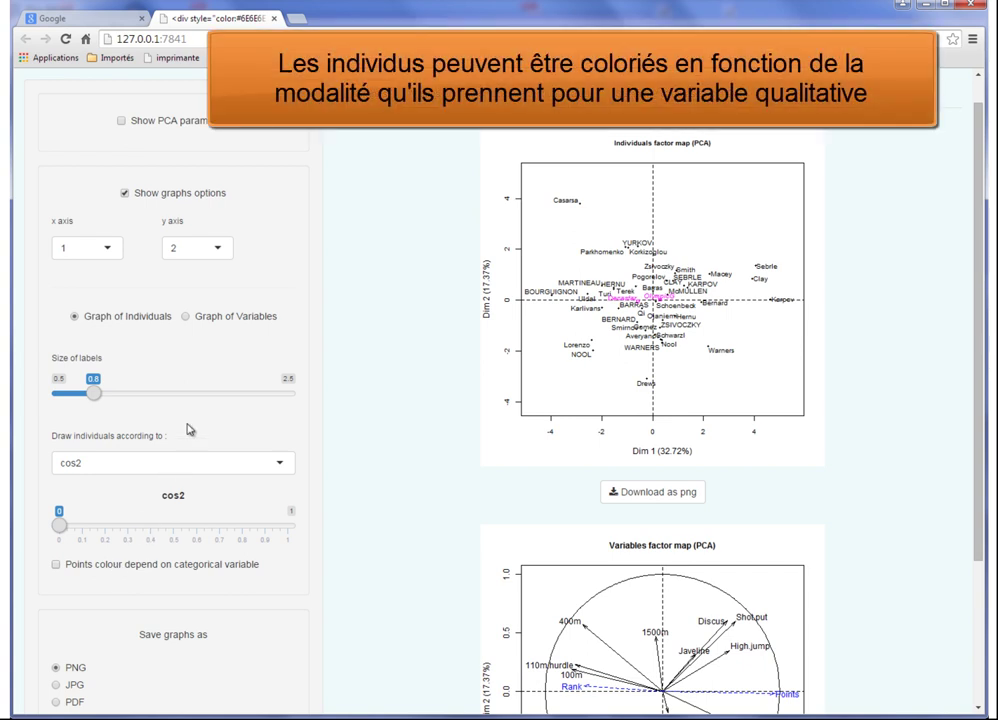
# - Check the supplementary categorical variable in the PCA parameters and make the points' colour depend on the categorical variable
pyautogui.click(121, 121)
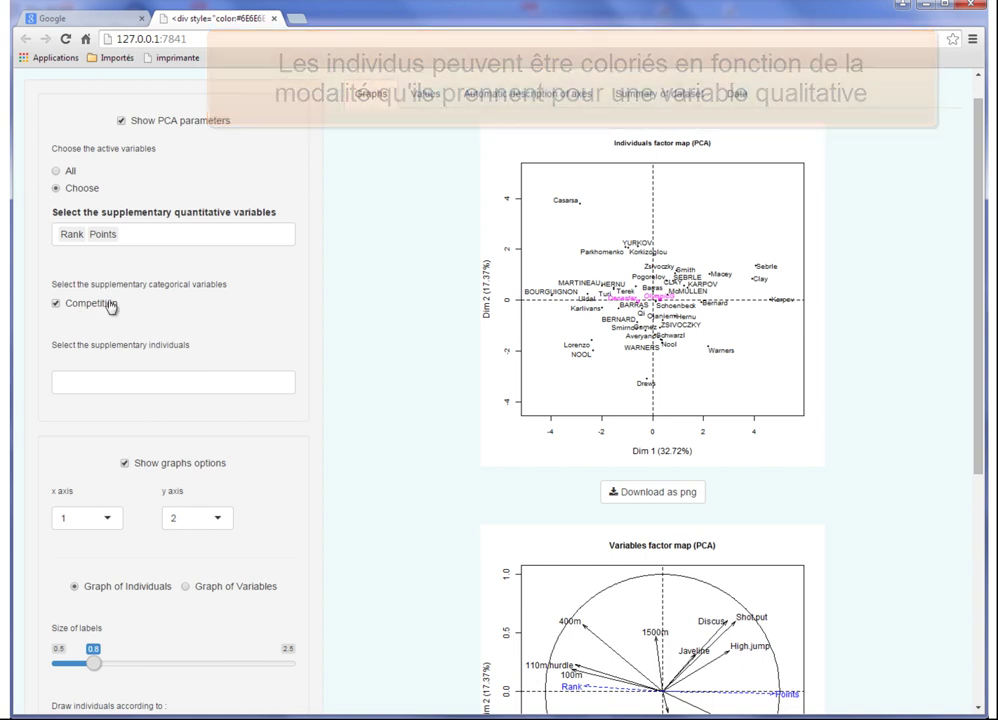
pyautogui.click(122, 122)
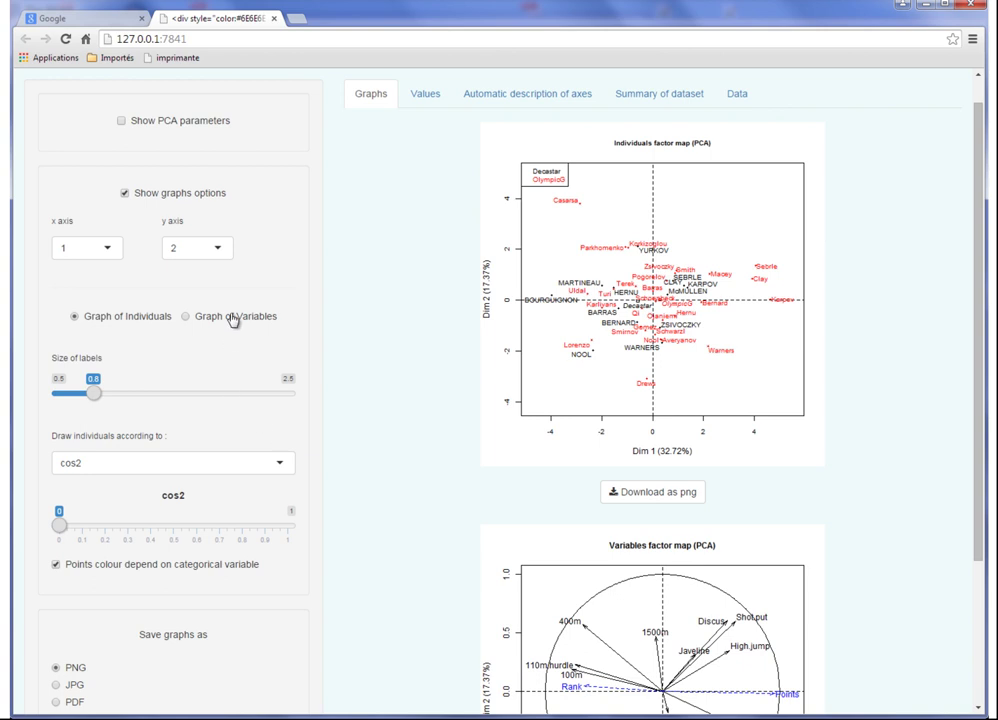
# - Show the options for the graph of variables, try a label size of 0.85 and set it back to 1
pyautogui.click(116, 394)
pyautogui.moveTo(116, 400); pyautogui.dragTo(101, 402)
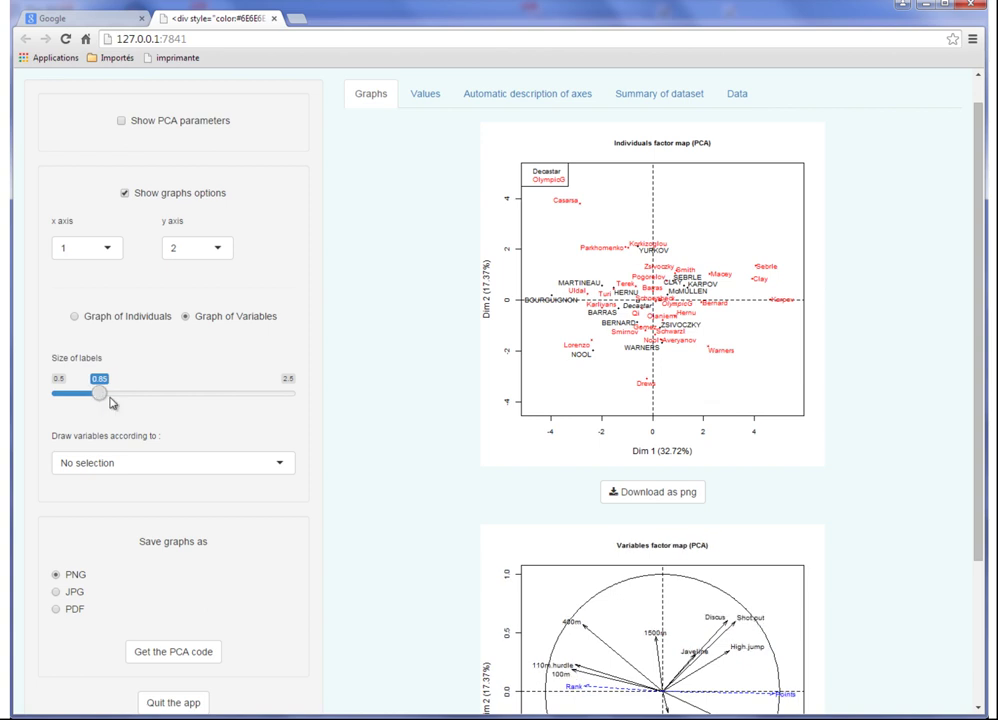
pyautogui.moveTo(101, 402); pyautogui.dragTo(117, 400)
# - Draw the variables according to Contribution, limited to the 5 most contributive variables, and view the variables factor map
pyautogui.click(140, 466)
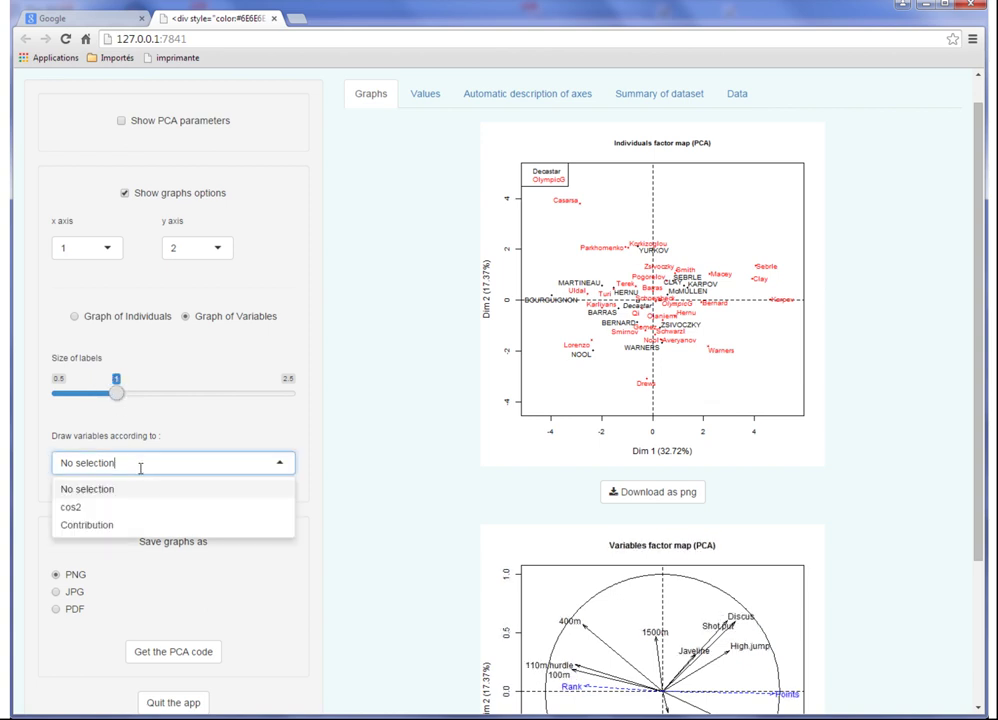
pyautogui.click(115, 527)
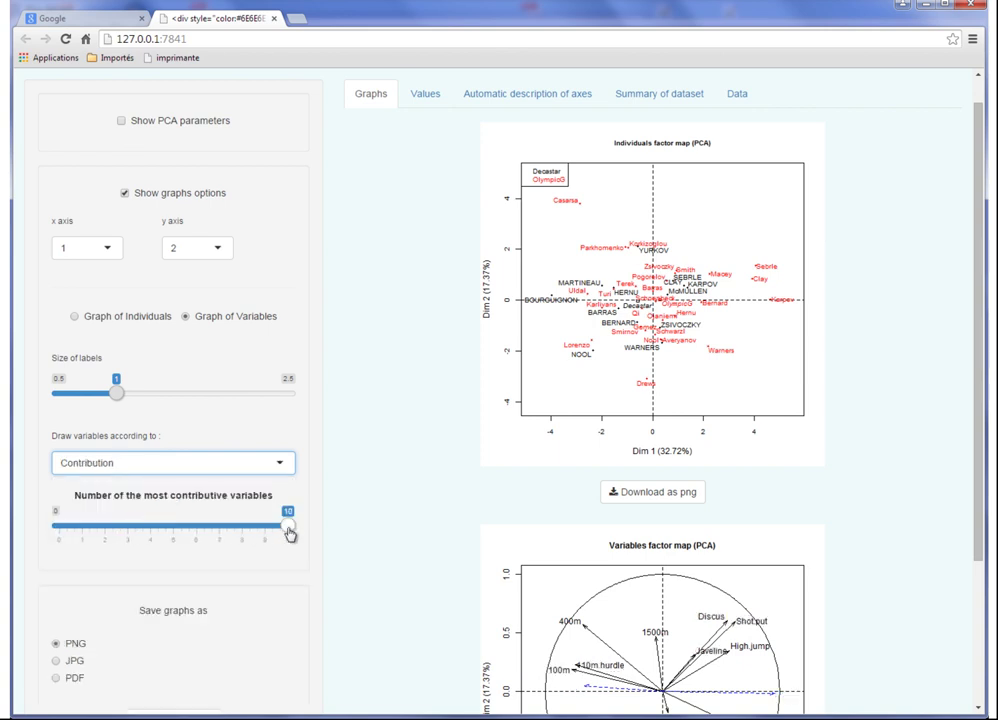
pyautogui.moveTo(287, 528); pyautogui.dragTo(196, 533)
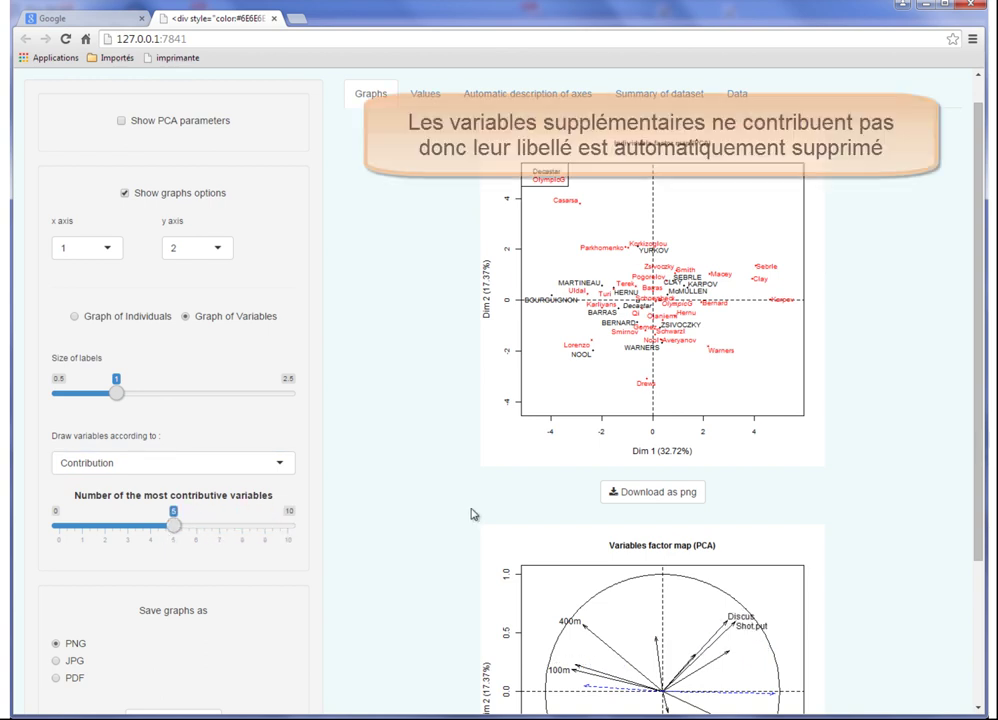
pyautogui.moveTo(980, 352); pyautogui.dragTo(983, 430)
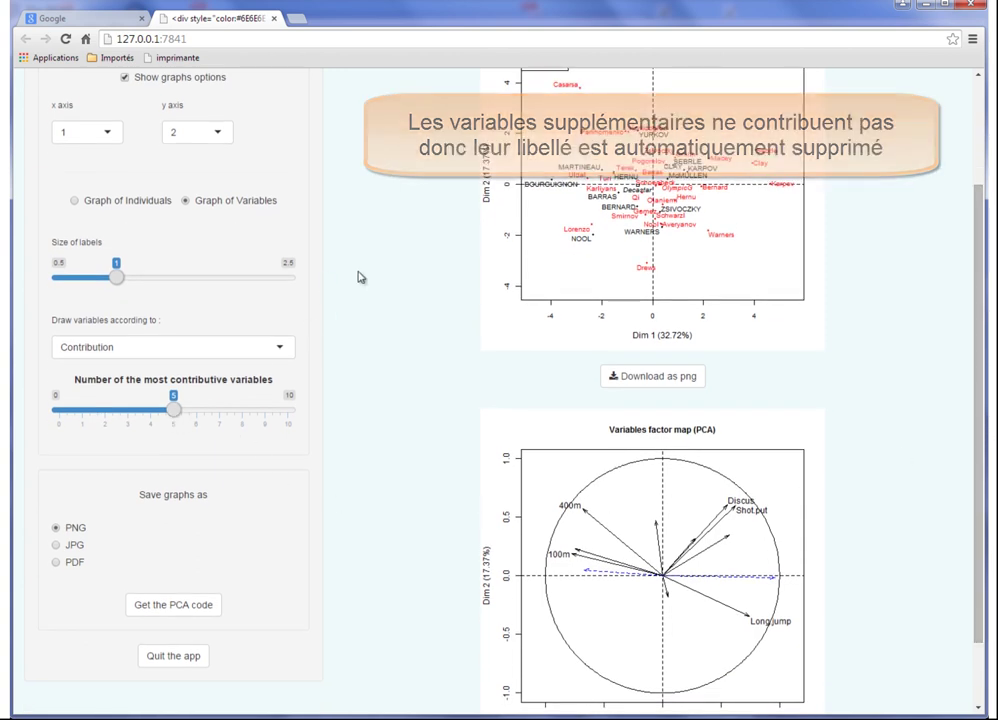
# - View the summary of the PCA and the eigenvalues output
pyautogui.scroll(3, 370, 140)
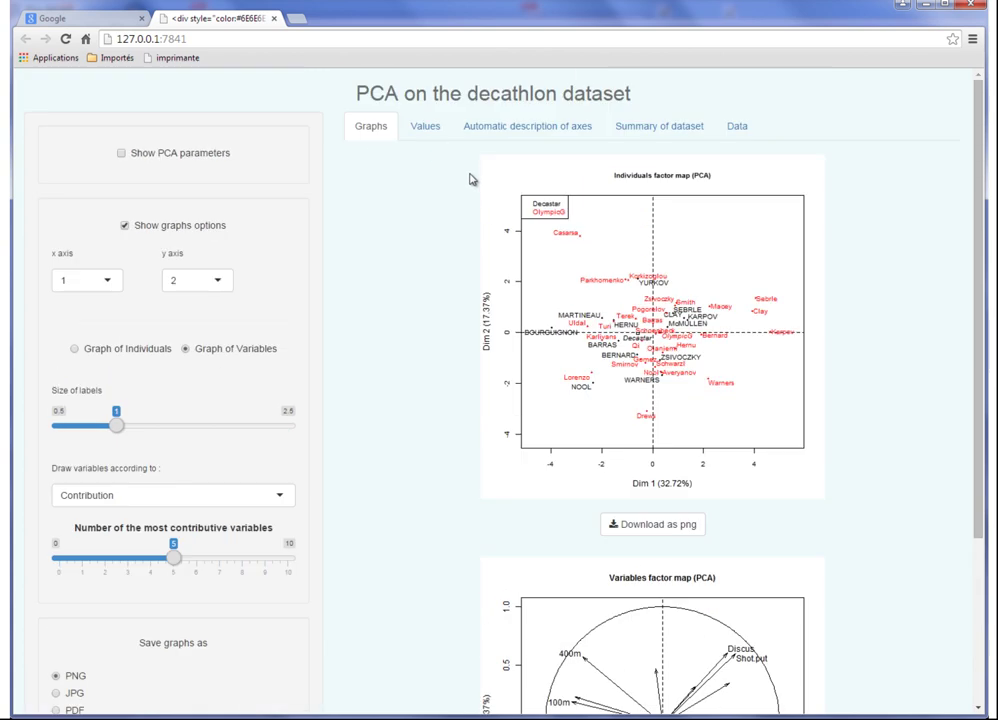
pyautogui.click(427, 137)
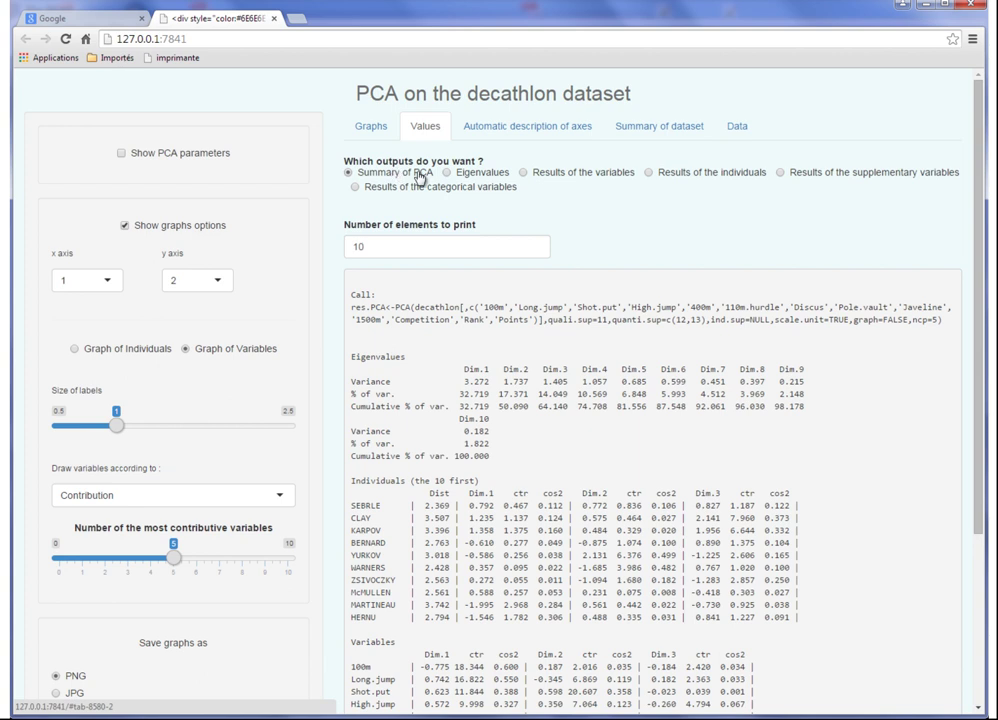
pyautogui.click(474, 176)
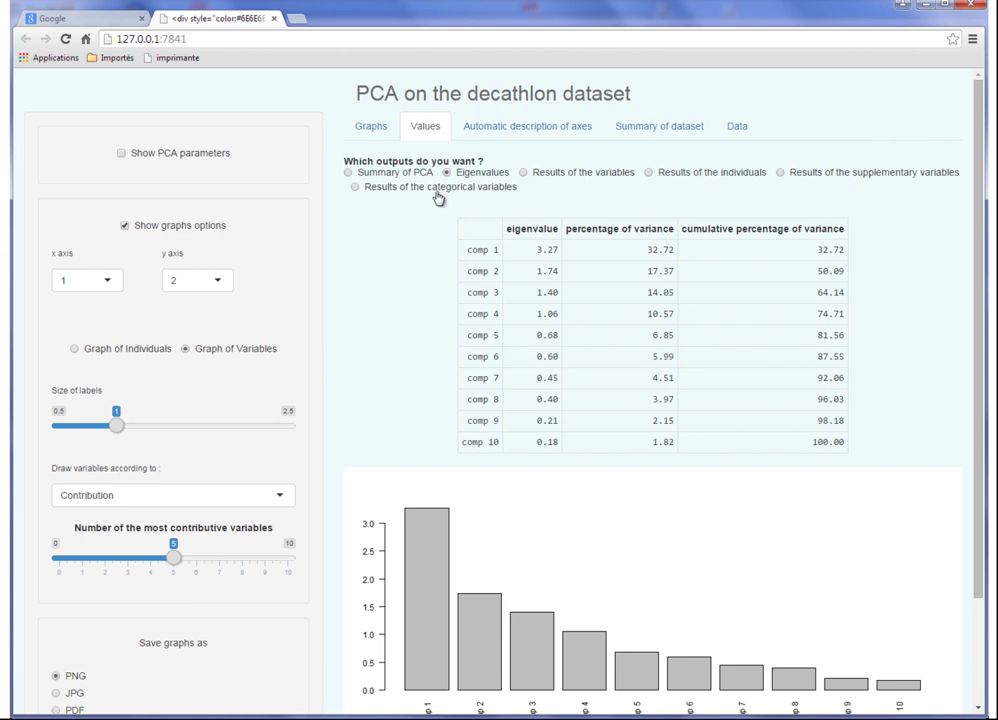
# - Open the automatic description of the axes for Dimension 1
pyautogui.click(511, 128)
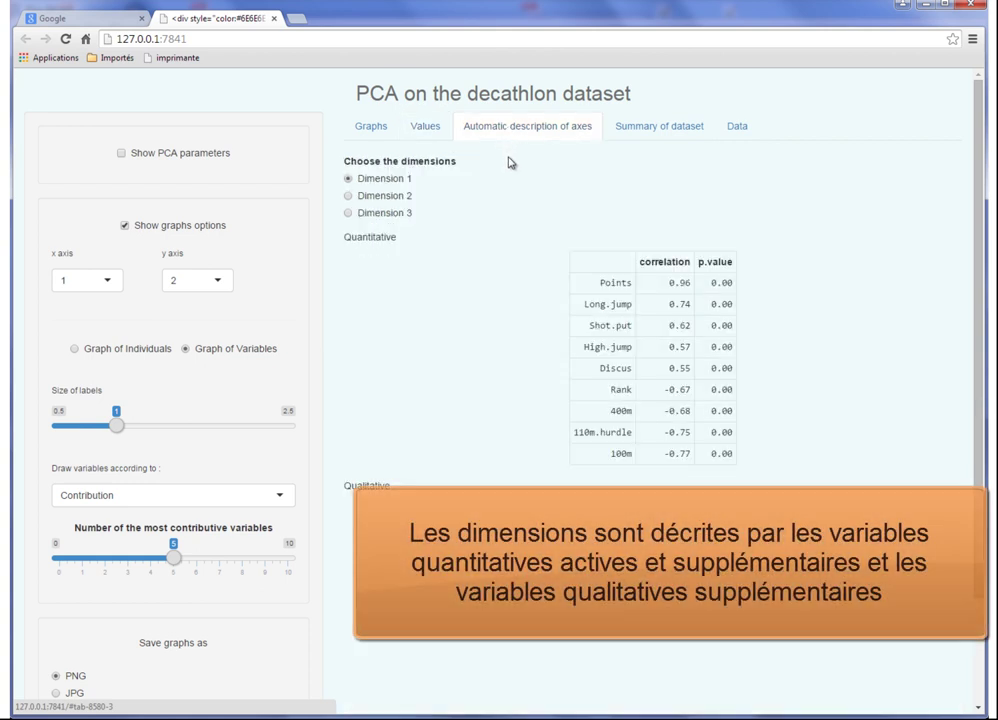
# - View the automatic description of axes for Dimension 2 and Dimension 3, and examine the summary of the dataset with its 100m graphs
pyautogui.click(392, 197)
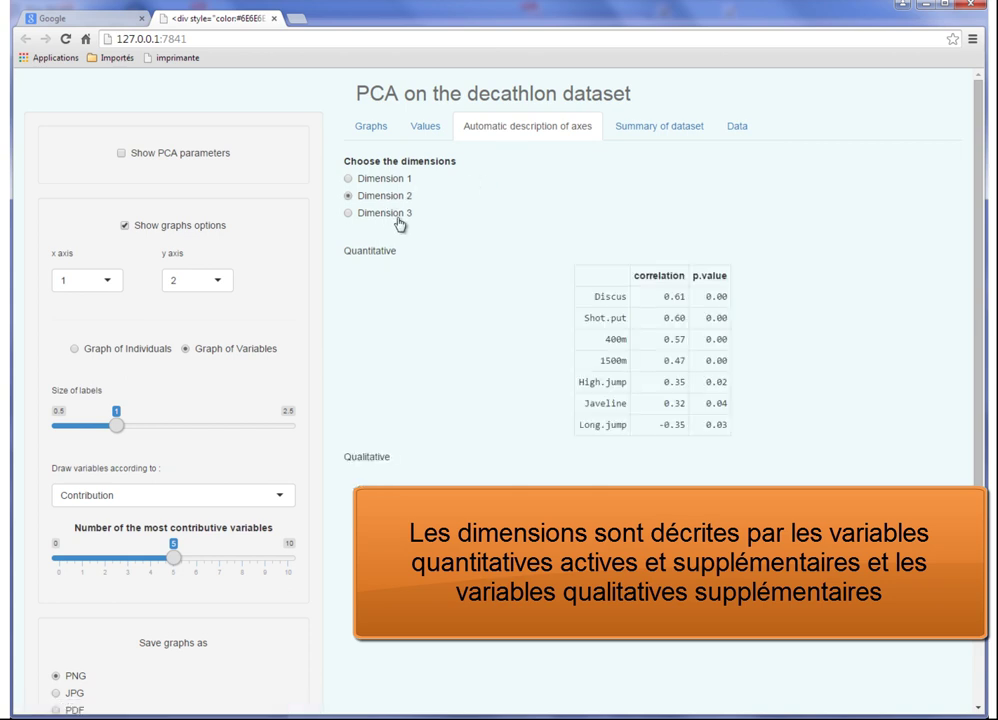
pyautogui.click(398, 219)
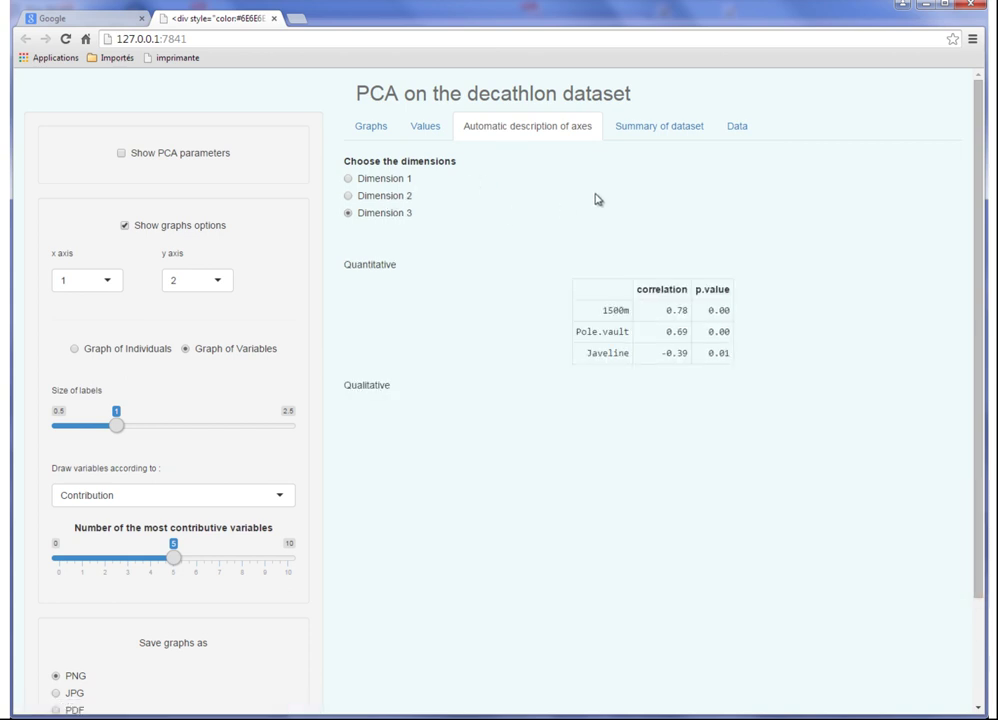
pyautogui.click(653, 129)
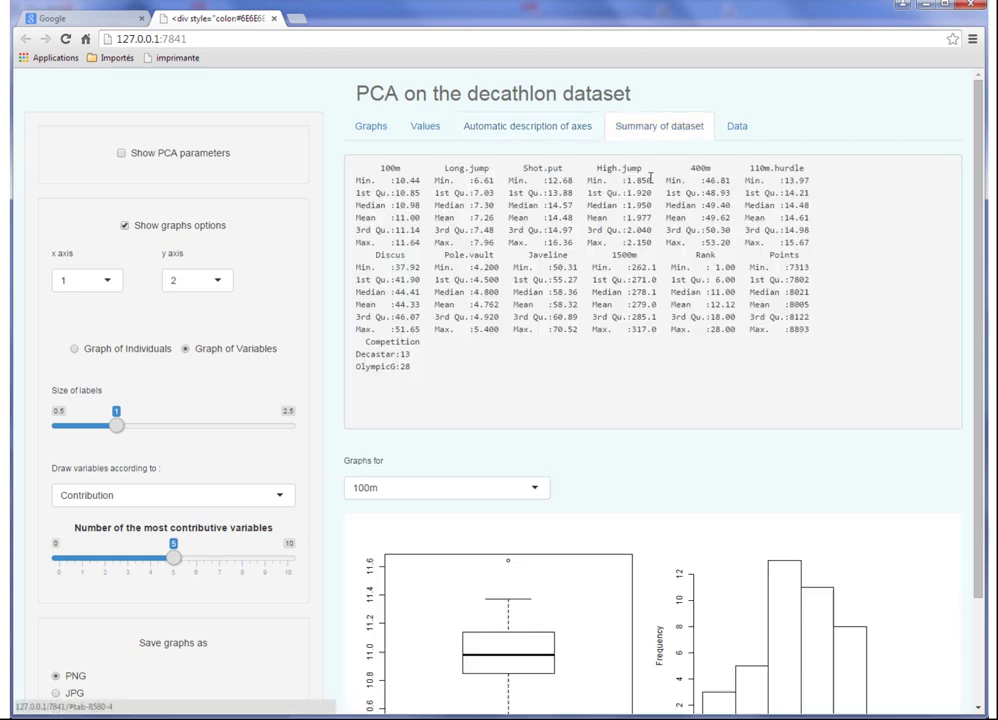
pyautogui.scroll(-3, 728, 300)
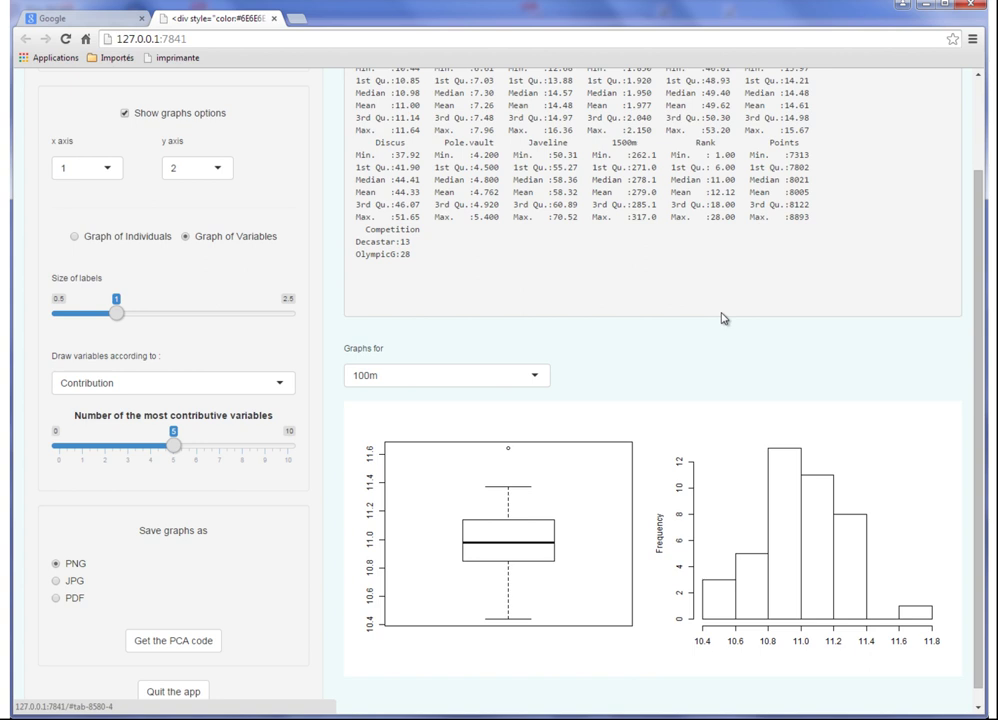
pyautogui.scroll(3, 659, 314)
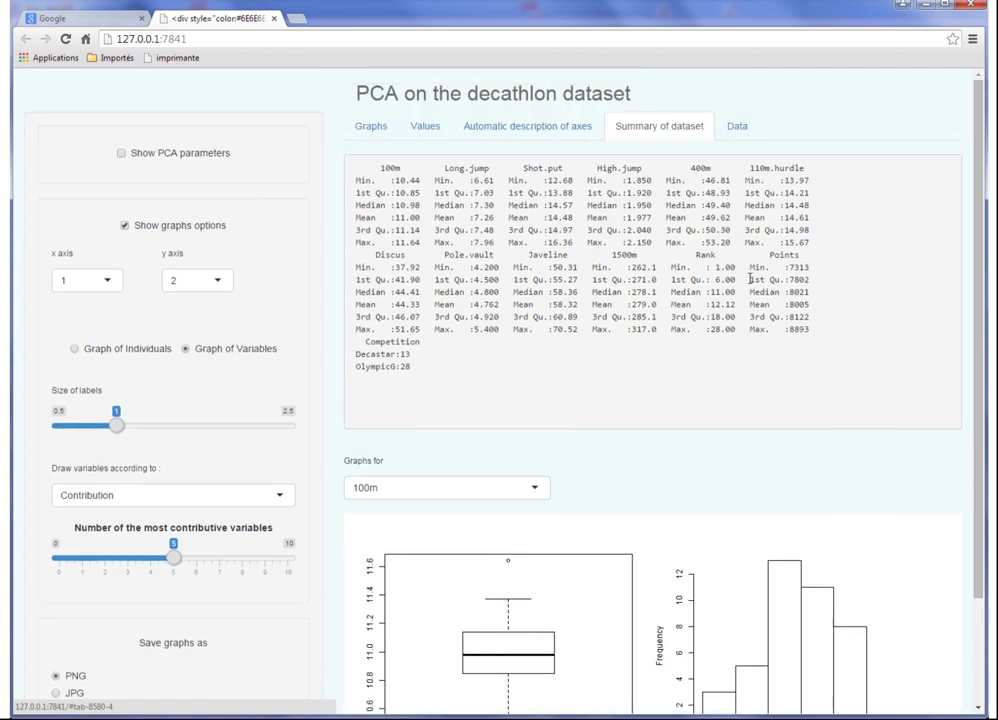
# - Open the data table, filter the Names column by an athlete's surname, and clear the filter again
pyautogui.click(737, 131)
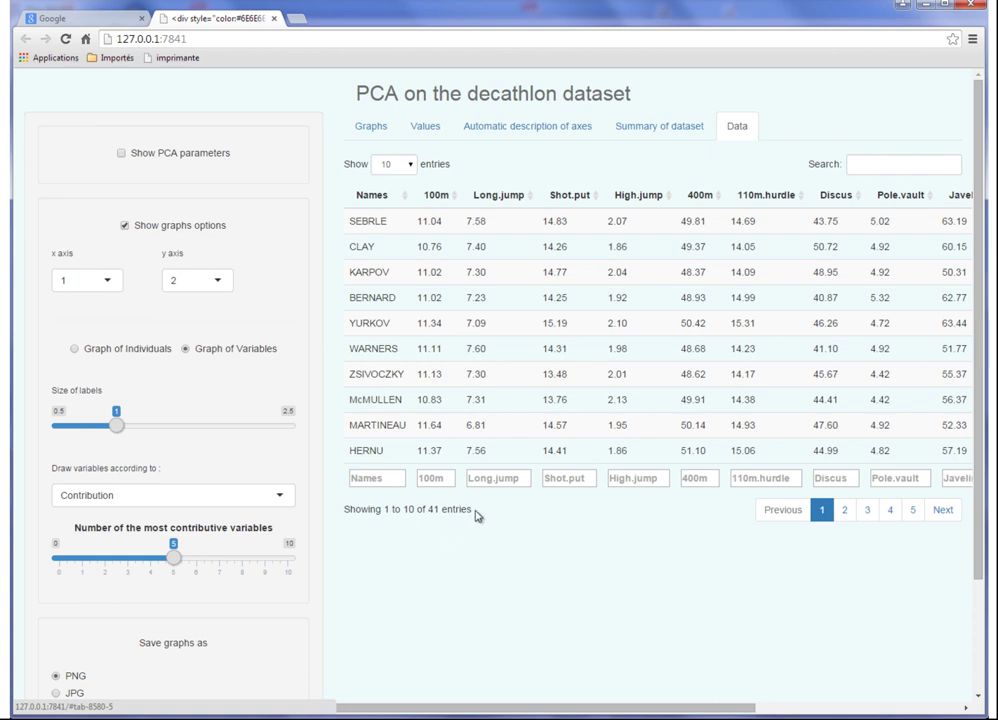
pyautogui.click(378, 478)
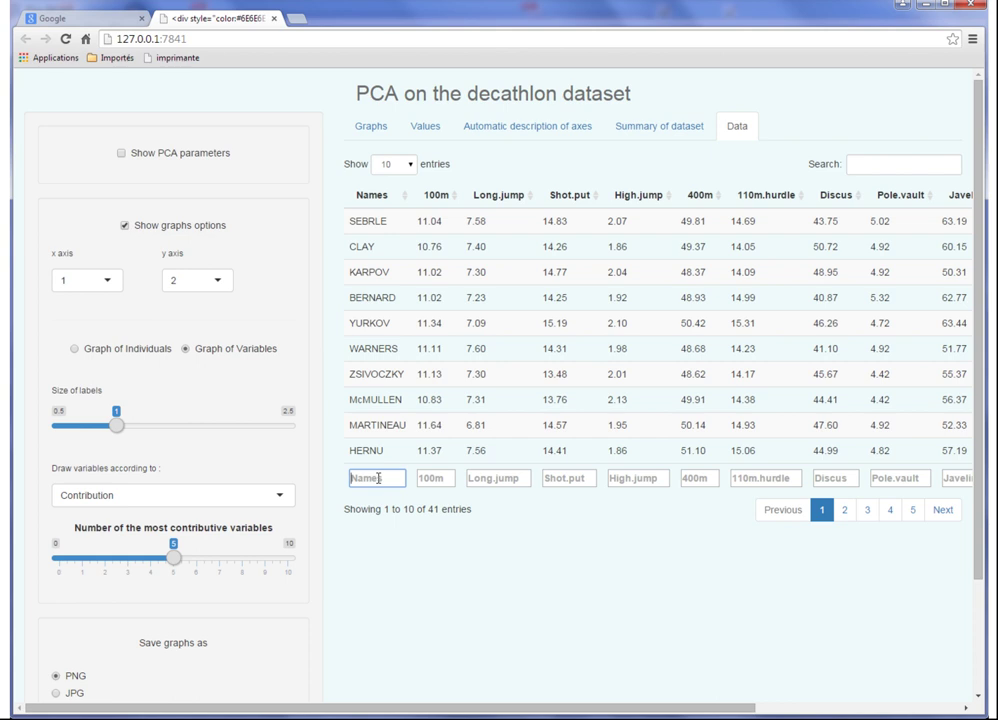
pyautogui.write('hernu')
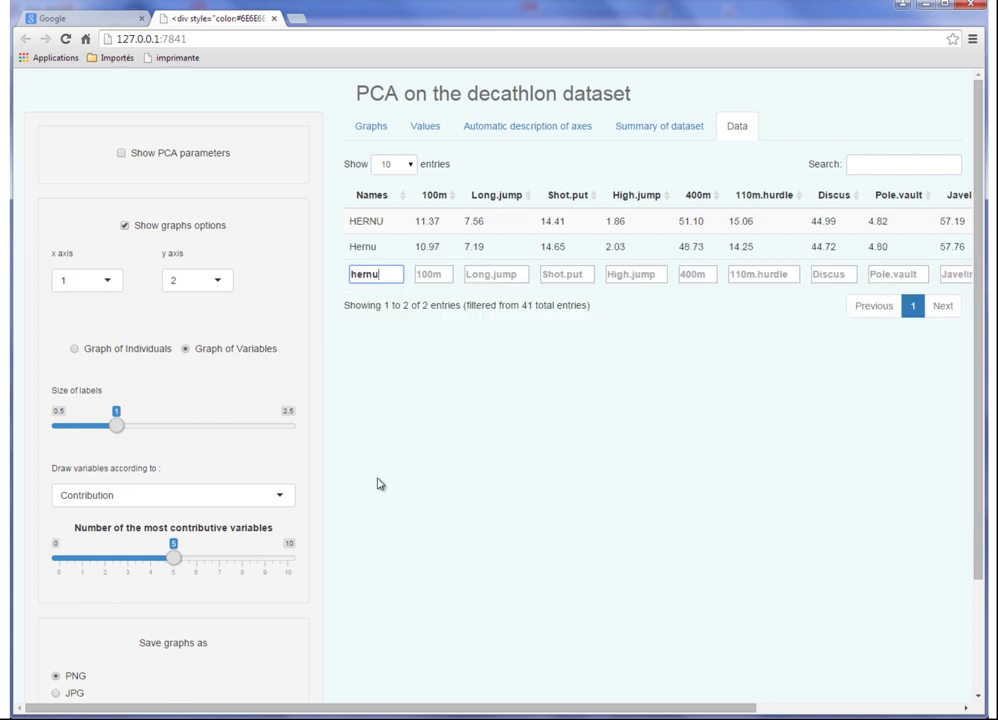
pyautogui.press('BackSpace')
pyautogui.press('BackSpace')
pyautogui.press('BackSpace')
pyautogui.press('BackSpace')
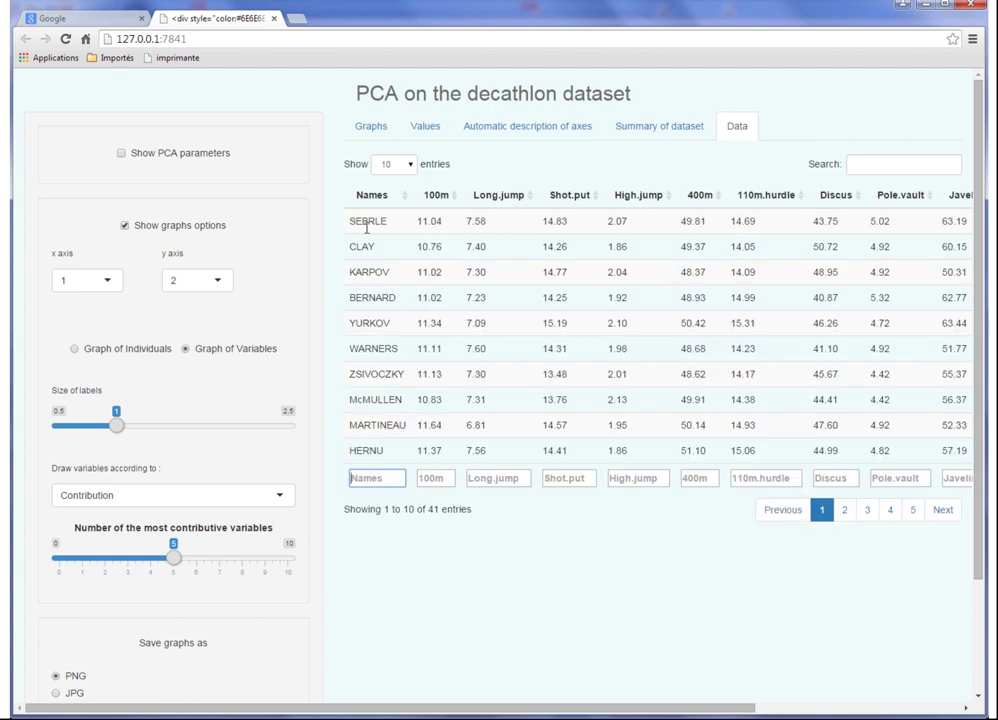
# - Return to the graphs and download the individuals factor map as PNG
pyautogui.click(380, 133)
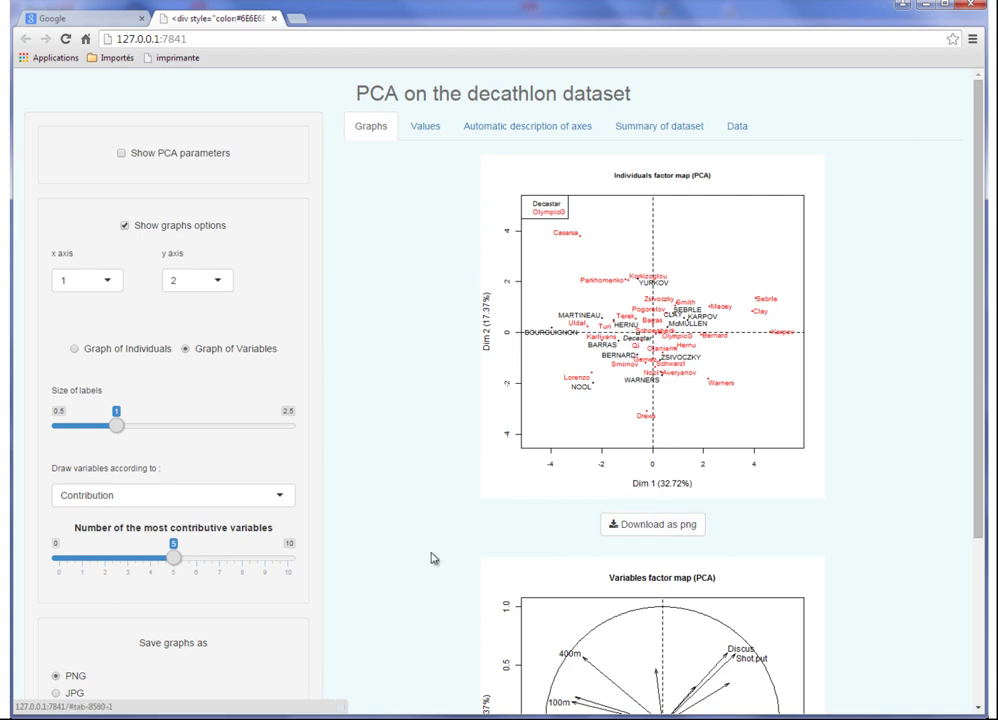
pyautogui.scroll(-2, 403, 521)
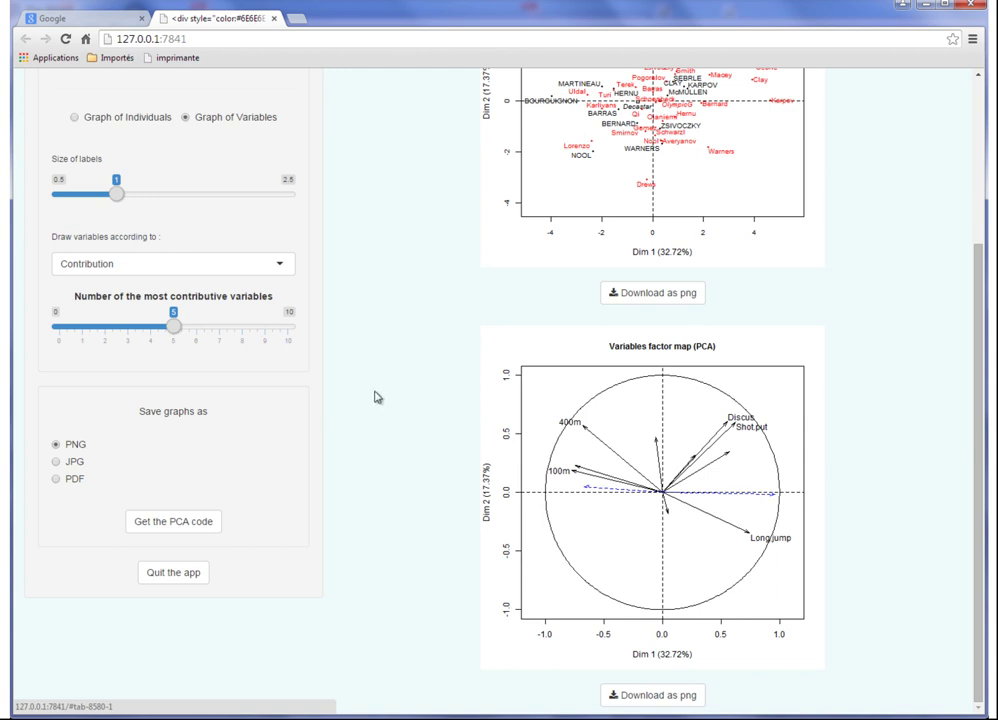
pyautogui.click(664, 294)
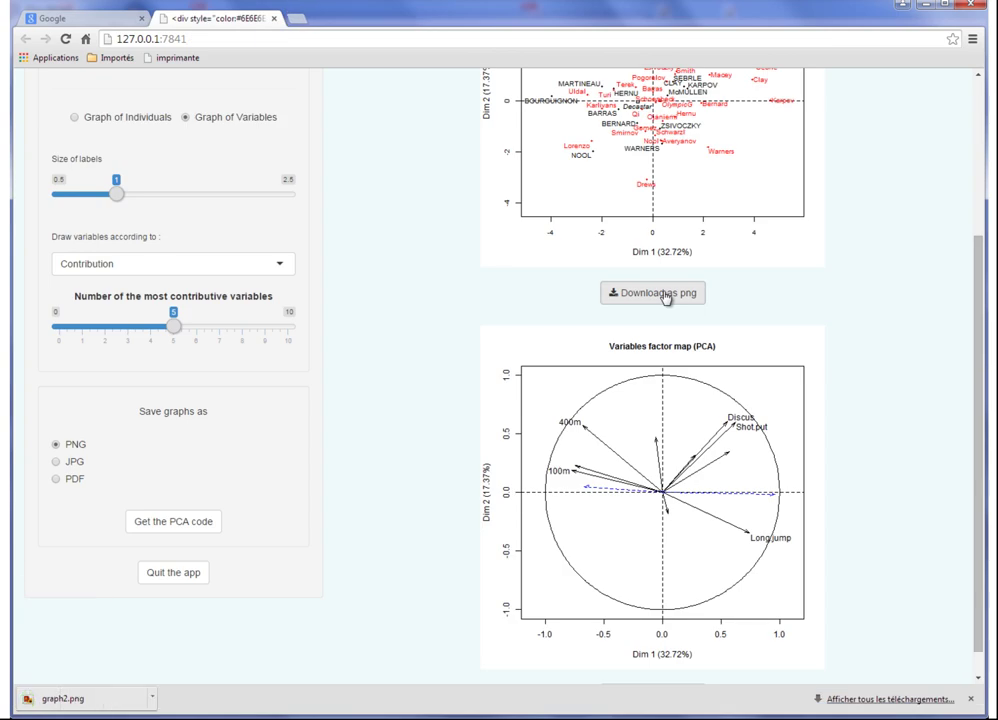
# - Quit the PCA app and relaunch it from the R console with PCAshiny(res)
pyautogui.scroll(1, 465, 333)
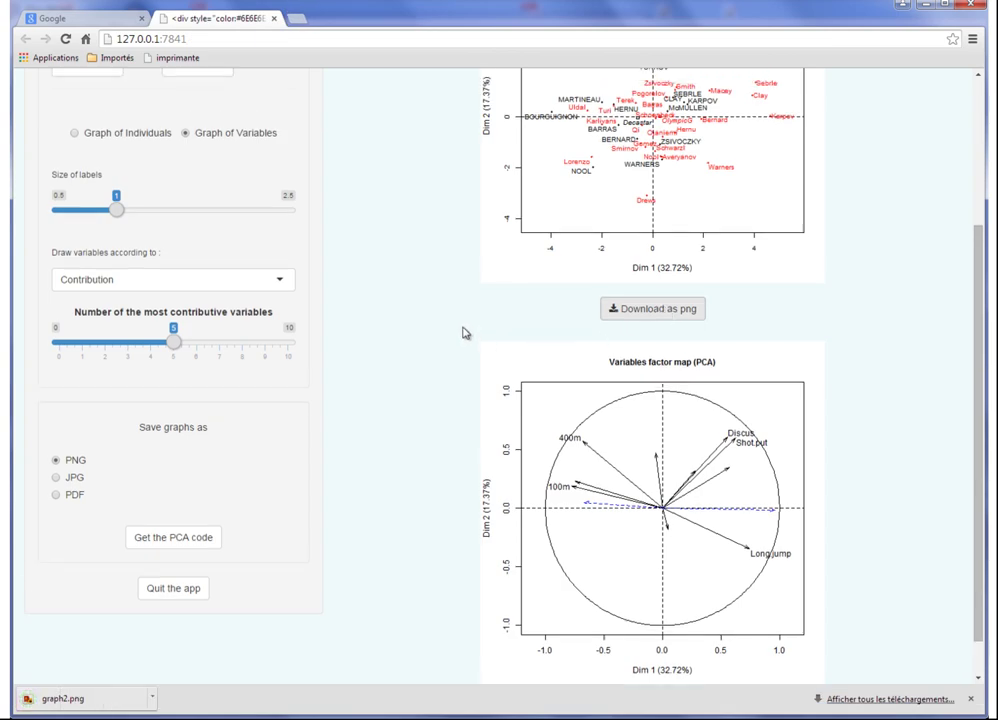
pyautogui.scroll(5, 463, 332)
pyautogui.scroll(-5, 461, 345)
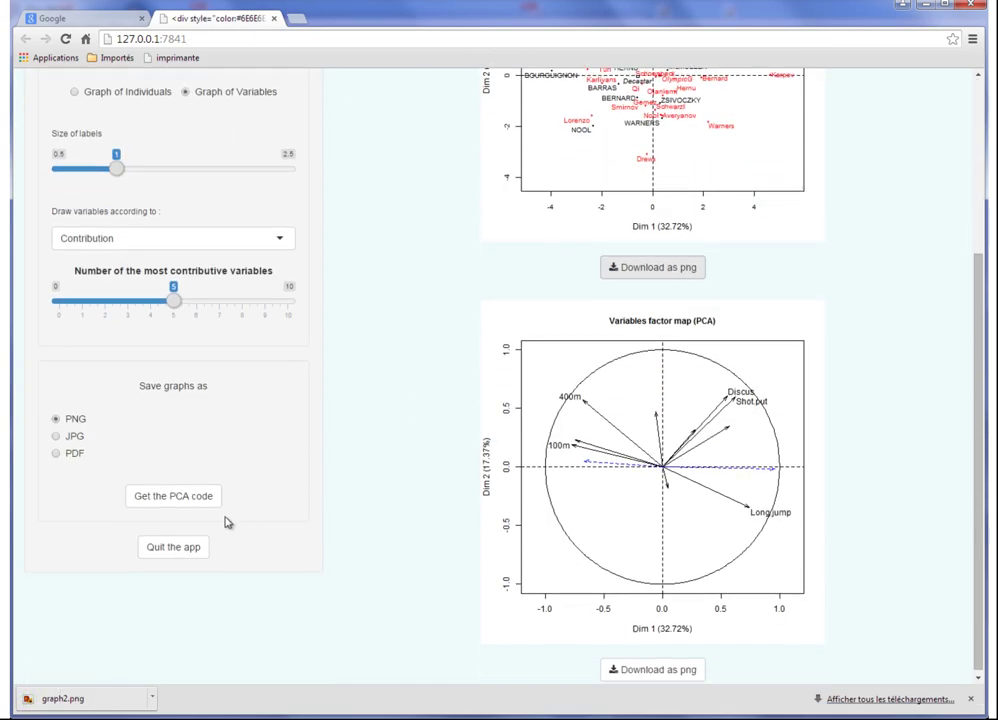
pyautogui.click(172, 548)
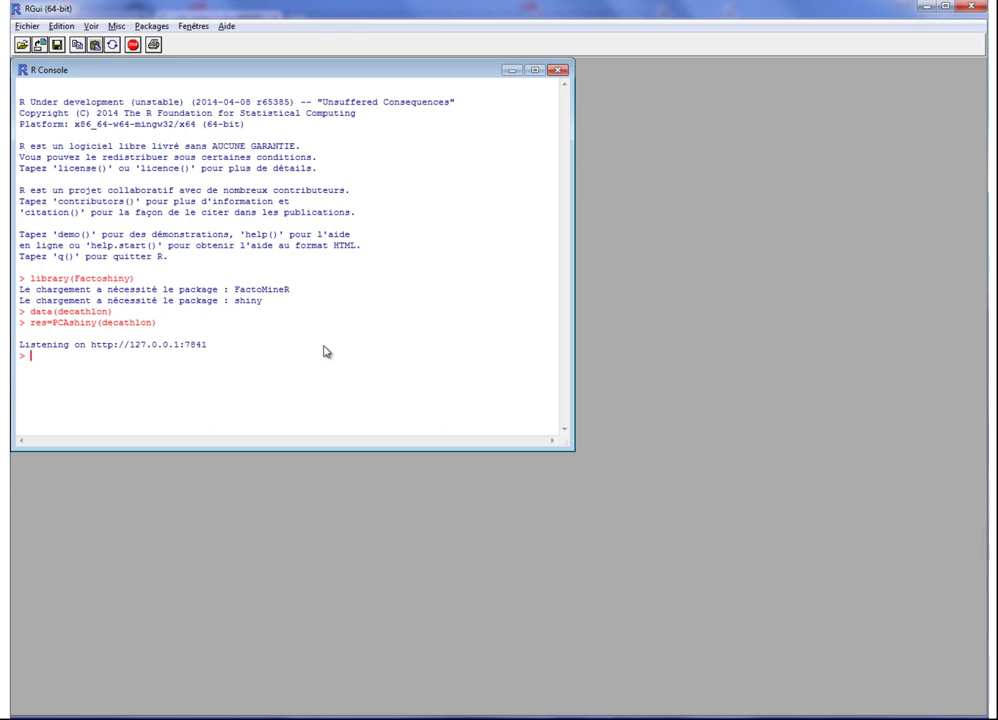
pyautogui.write('PCAshiny(res)')
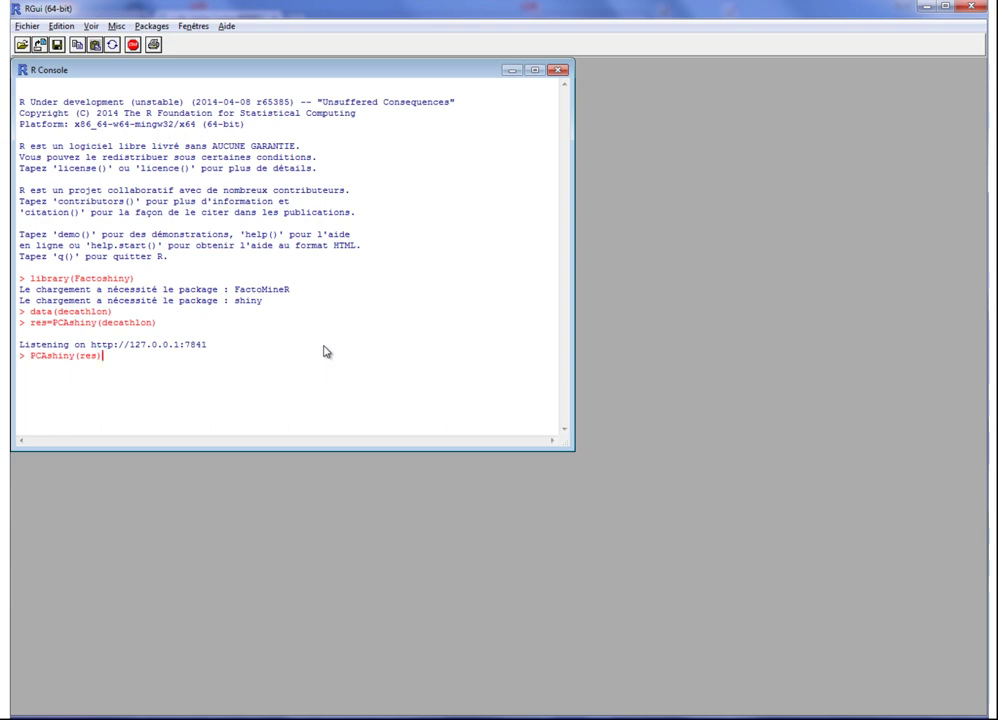
pyautogui.press('Return')
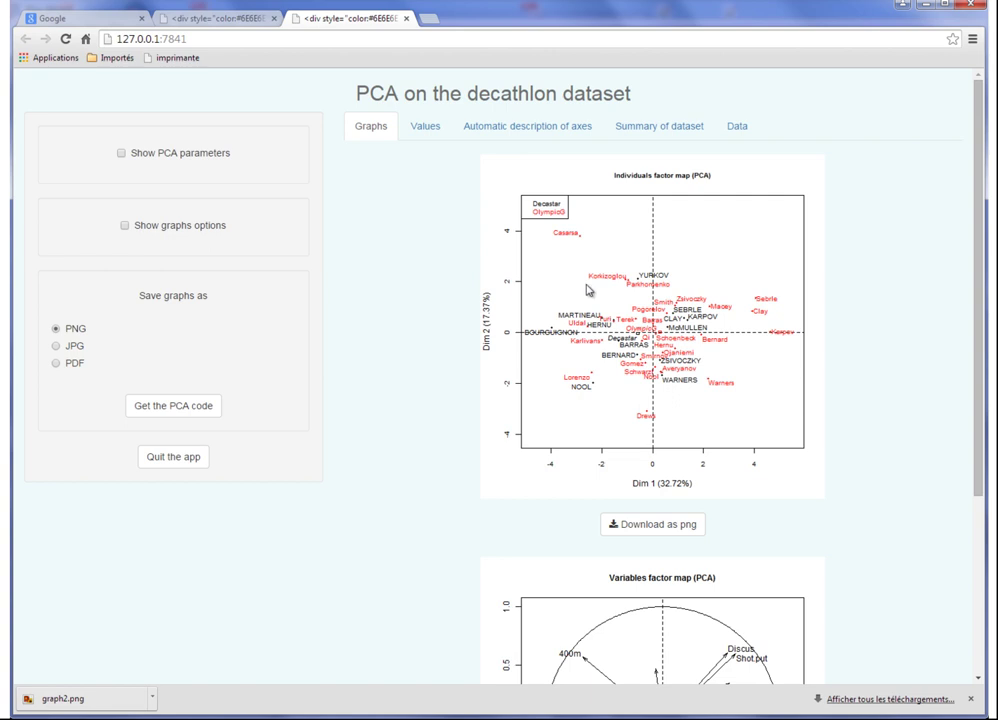
# - Look over the factor maps in the relaunched PCA app and quit it
pyautogui.scroll(-1, 588, 290)
pyautogui.scroll(1, 588, 290)
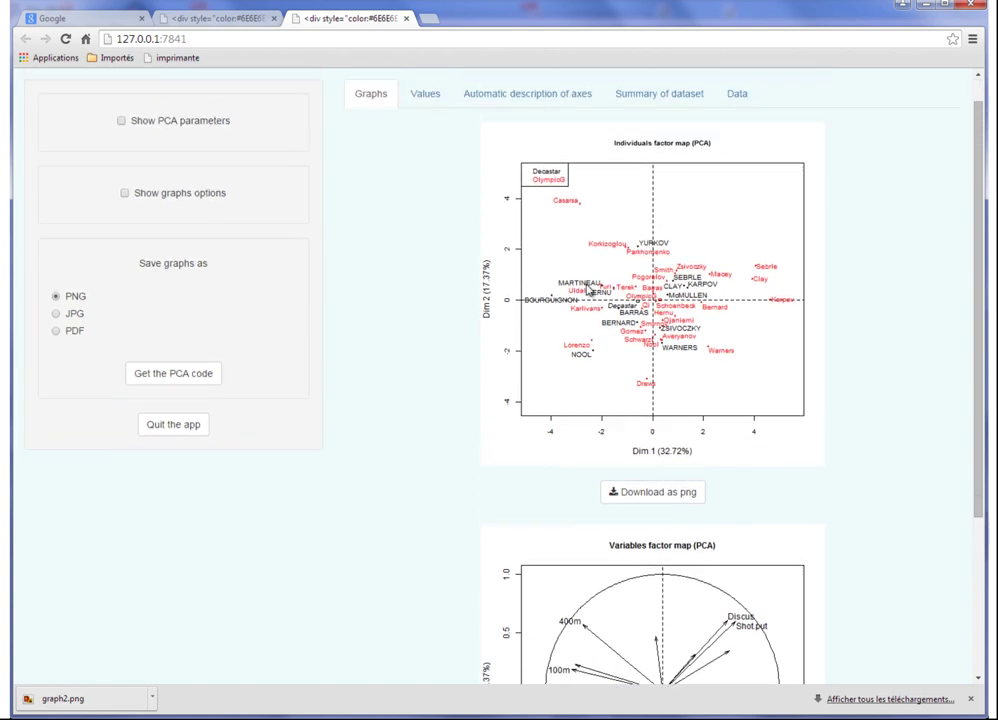
pyautogui.click(172, 462)
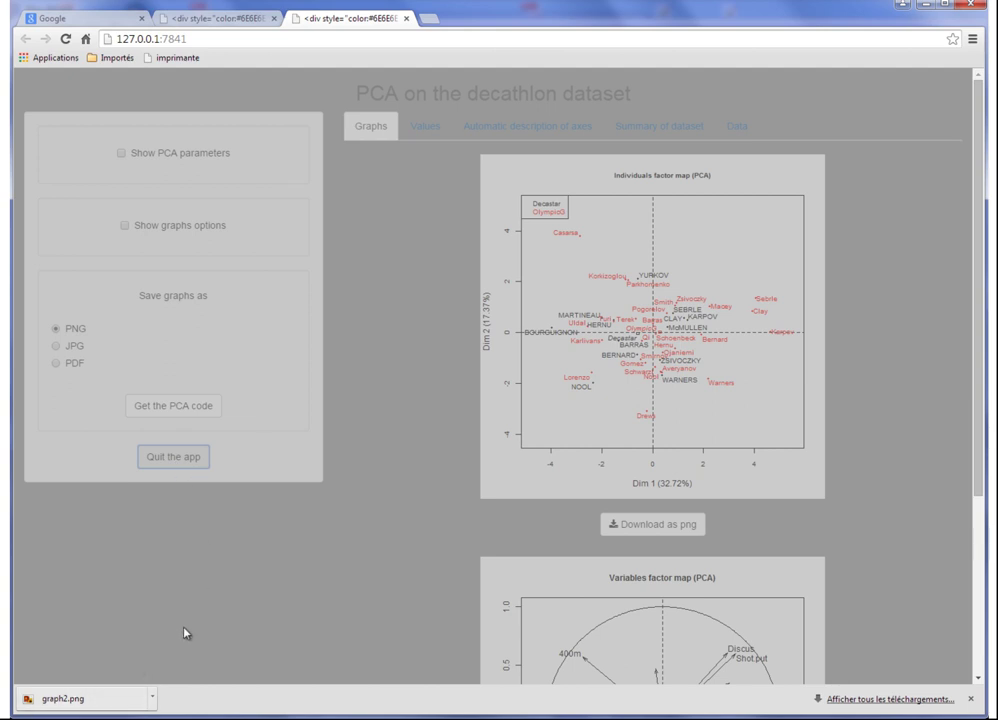
# - Switch to the R console and print the res object
pyautogui.click(190, 716)
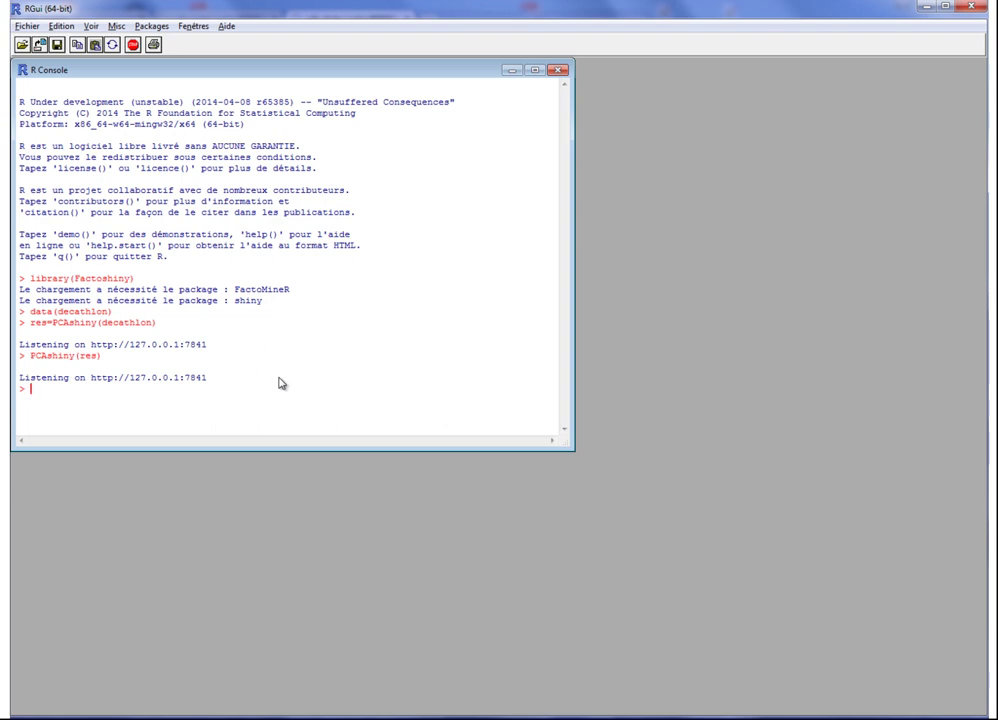
pyautogui.write('res')
pyautogui.press('Return')
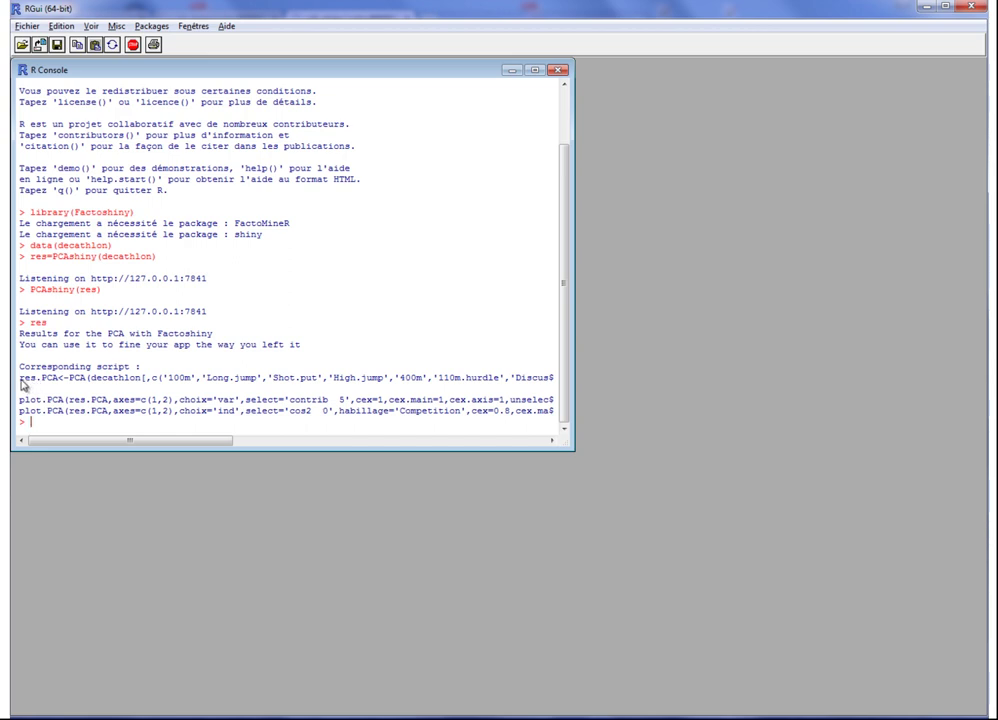
# - Copy the res.PCA<-PCA(decathlon...) line from the printed script and run it at the R prompt
pyautogui.moveTo(20, 384); pyautogui.dragTo(55, 393)
pyautogui.hotkey('ctrl', 'c')
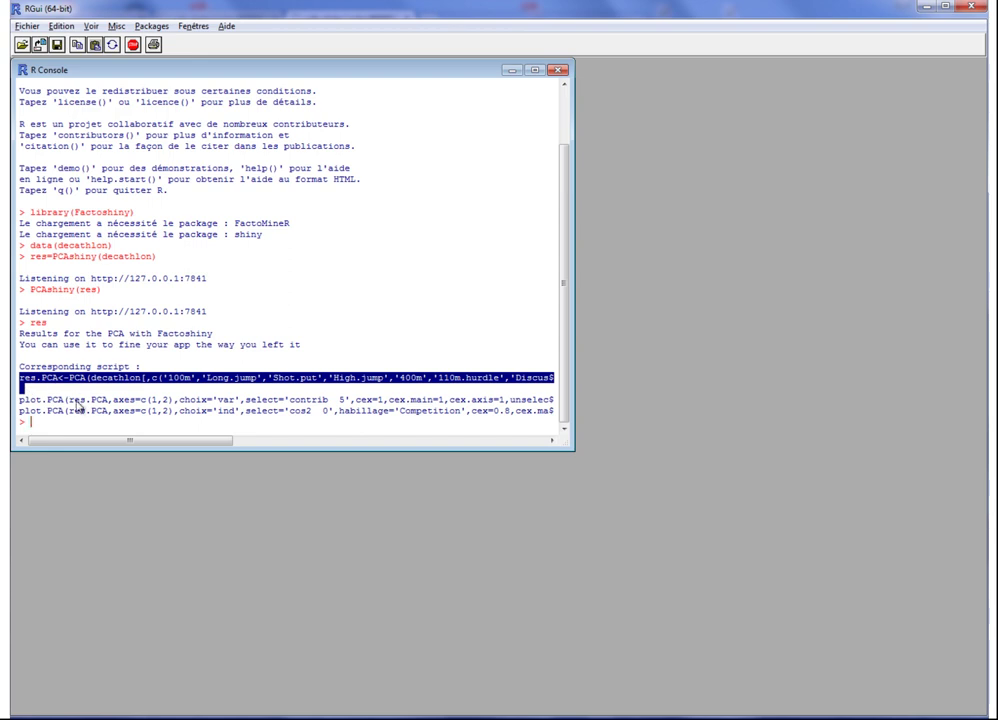
pyautogui.click(62, 430)
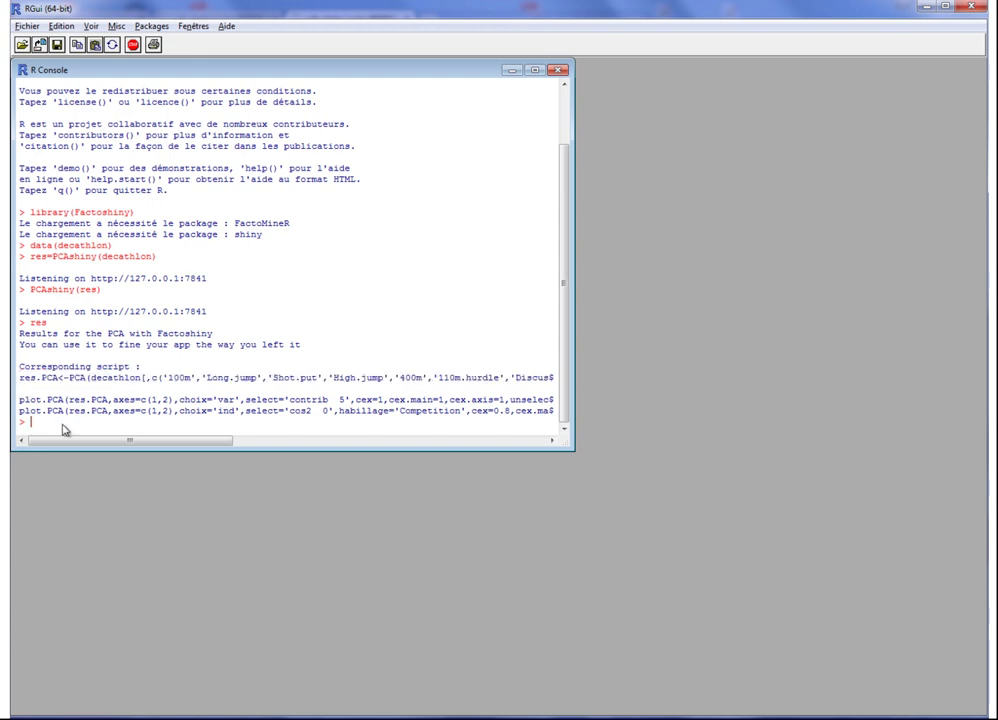
pyautogui.hotkey('ctrl', 'v')
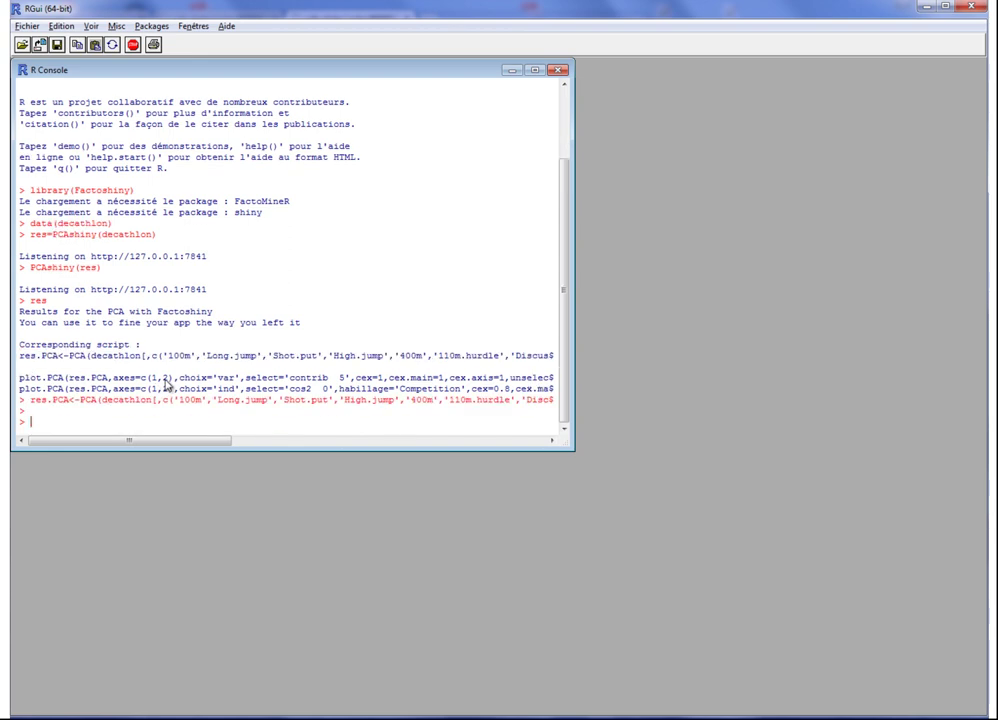
# - Launch the hierarchical clustering app with res=HCPCshiny(res.PCA) and look over the dendrogram and factor map
pyautogui.write('res=HCPCshiny(res')
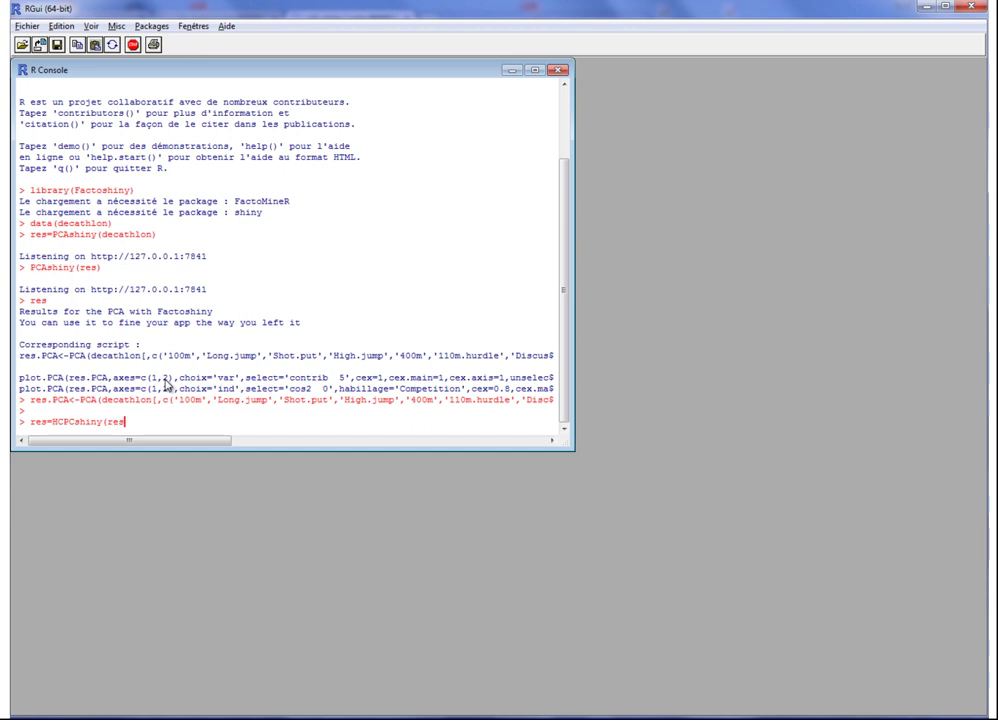
pyautogui.write('.PCA)')
pyautogui.press('Return')
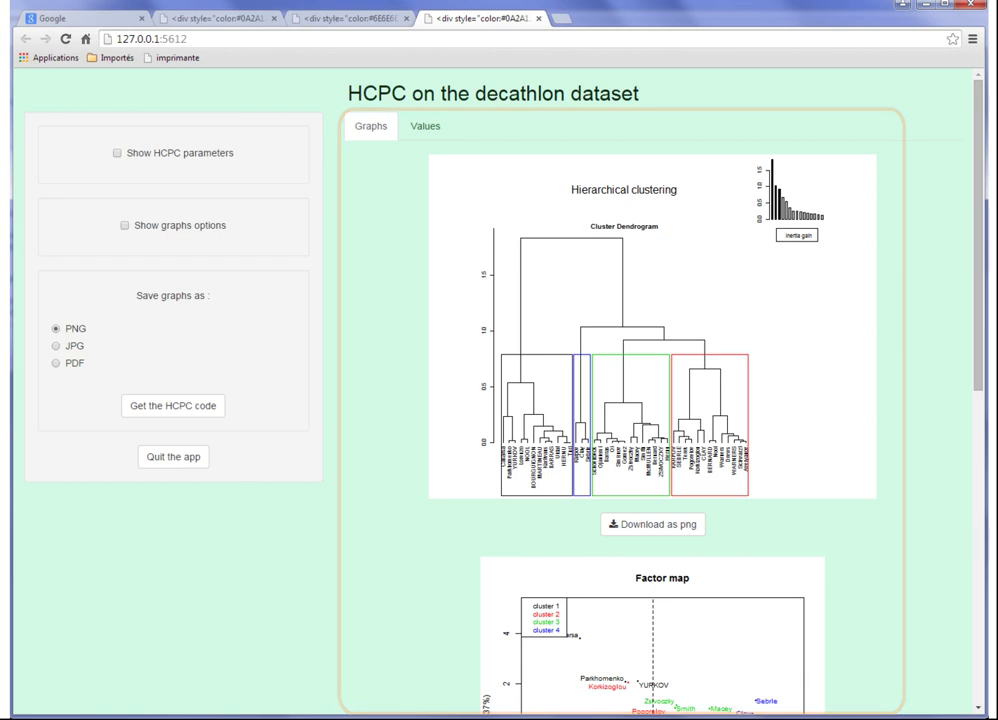
pyautogui.scroll(-1, 397, 417)
pyautogui.scroll(-3, 397, 417)
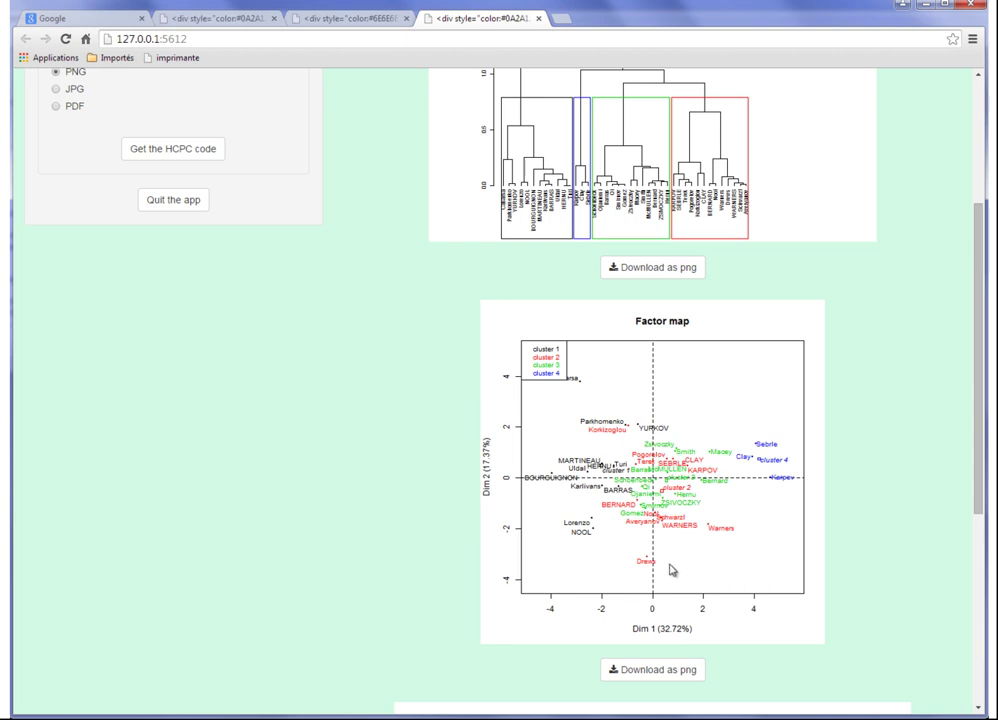
pyautogui.scroll(-3, 688, 581)
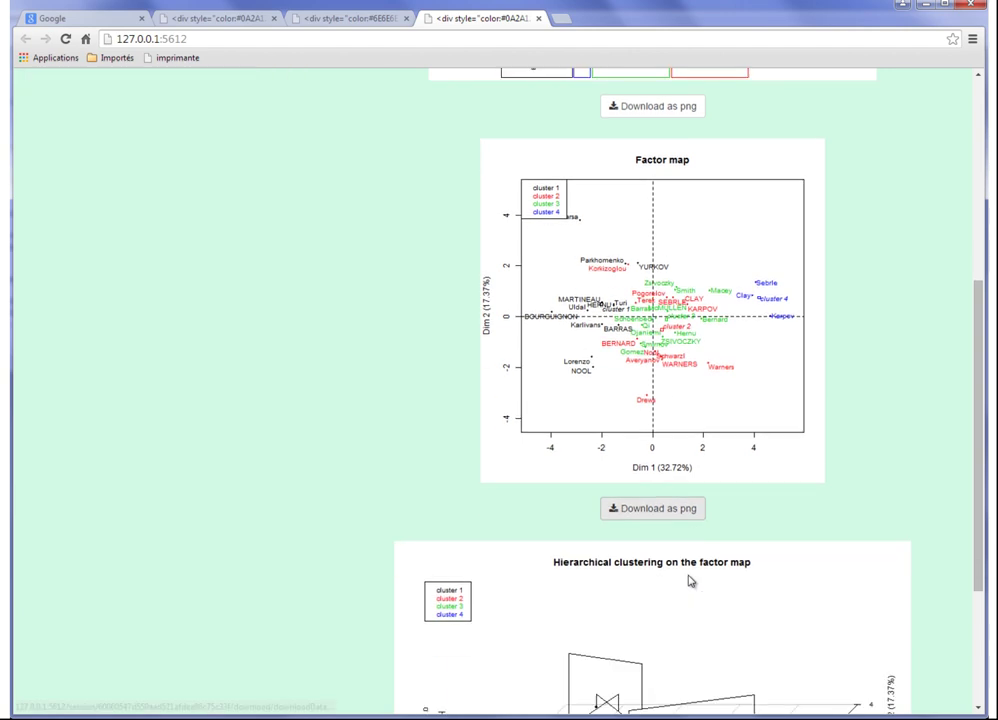
pyautogui.scroll(7, 688, 581)
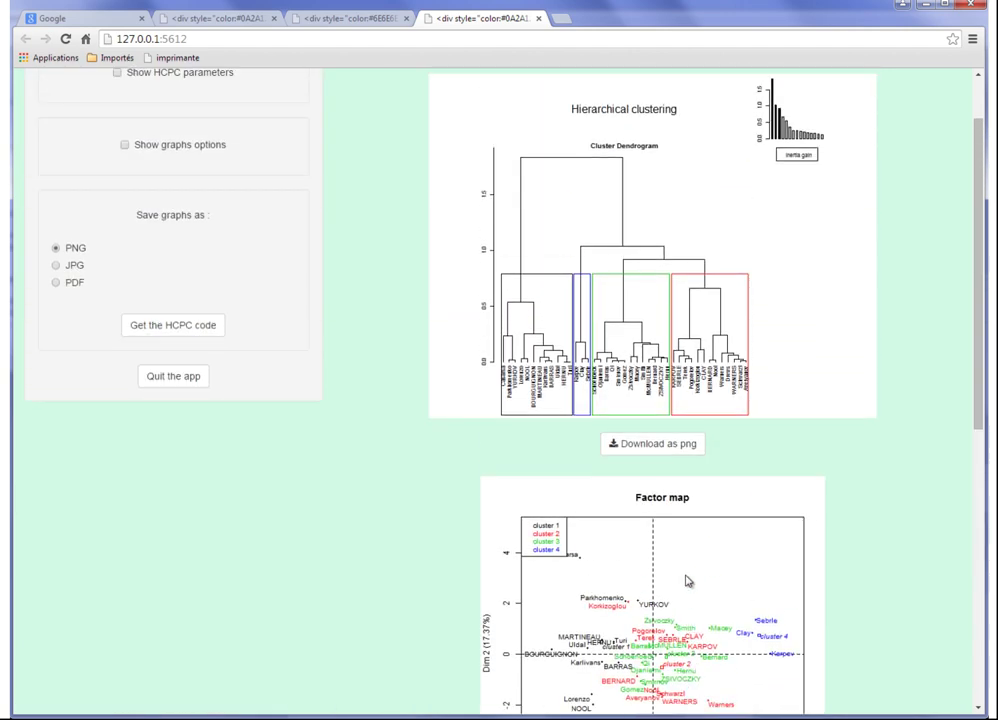
# - Show the HCPC parameters, keep the number of clusters at 4, and hide the parameters again
pyautogui.click(117, 155)
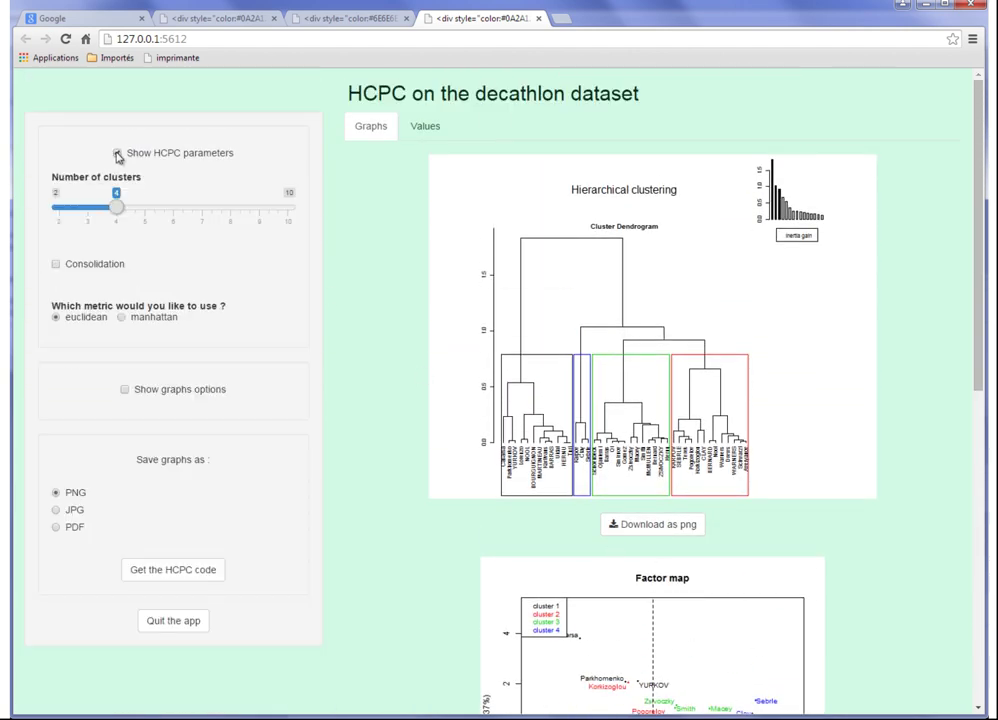
pyautogui.moveTo(118, 214)
pyautogui.mouseDown()
pyautogui.moveTo(145, 213)
pyautogui.moveTo(118, 218)
pyautogui.mouseUp()
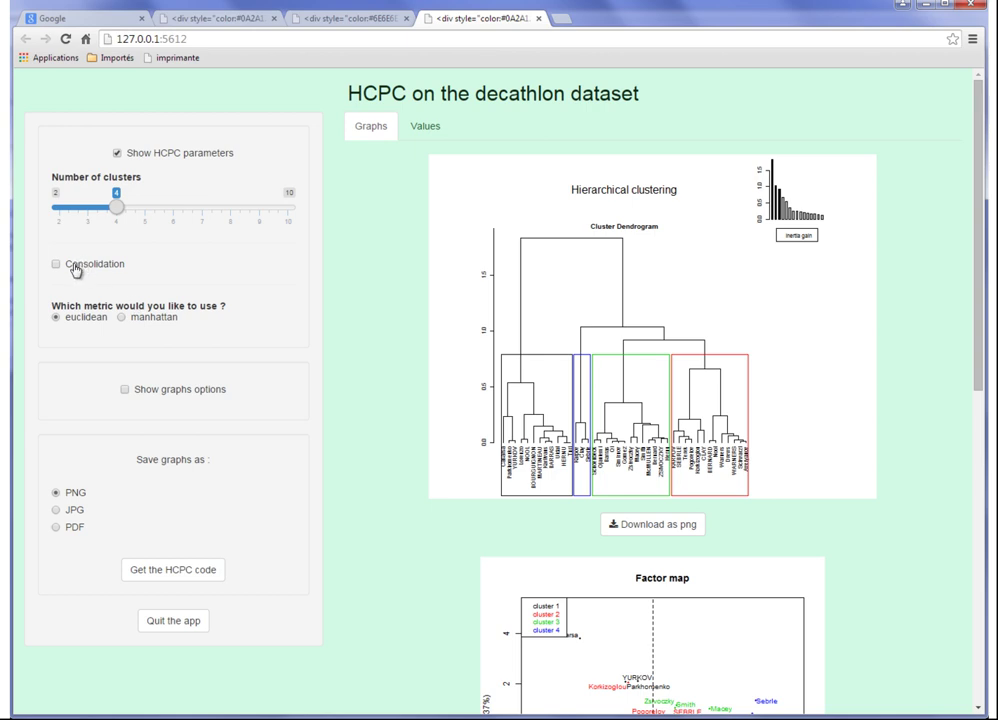
pyautogui.click(117, 154)
# - Show the HCPC graphs options, choose the 3D map as the graph to modify, and view its settings
pyautogui.click(124, 225)
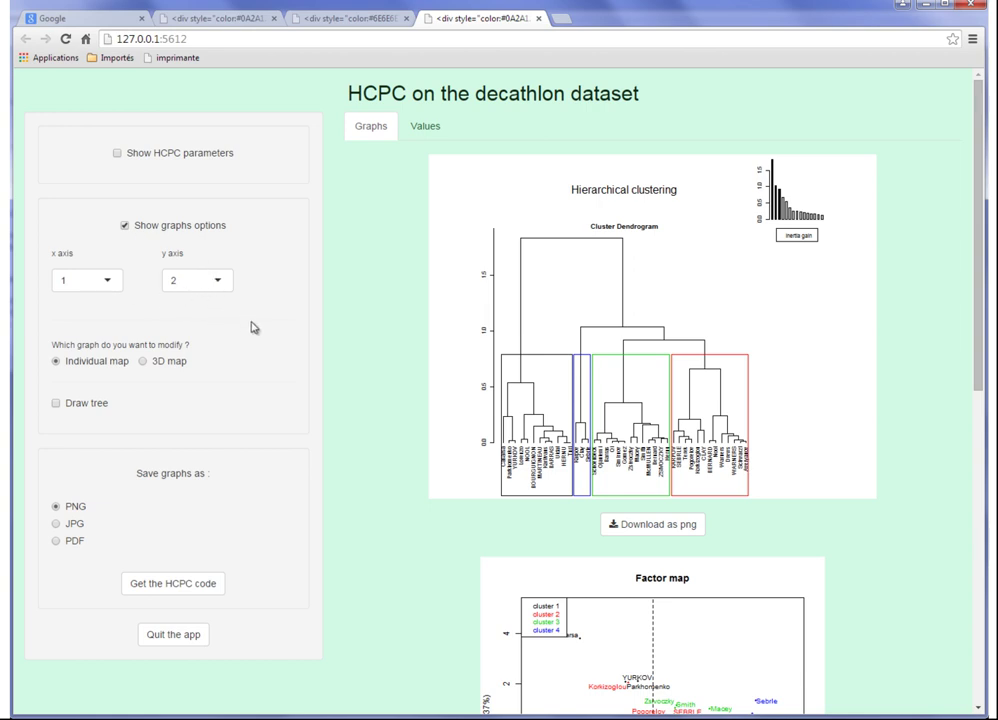
pyautogui.scroll(-2, 258, 339)
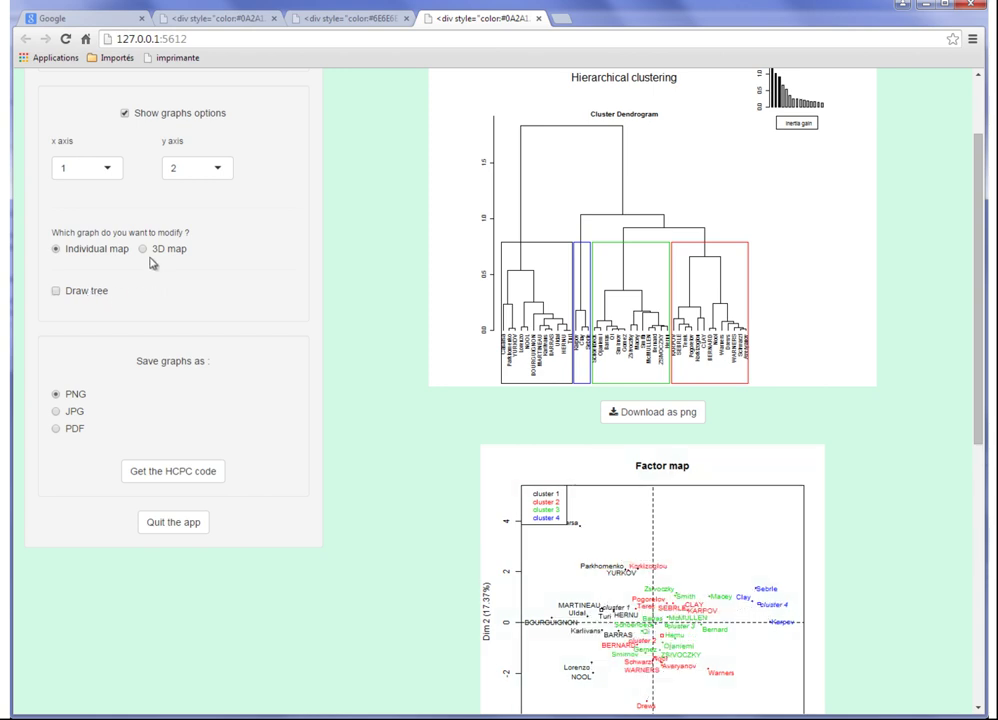
pyautogui.click(144, 250)
pyautogui.scroll(-5, 325, 283)
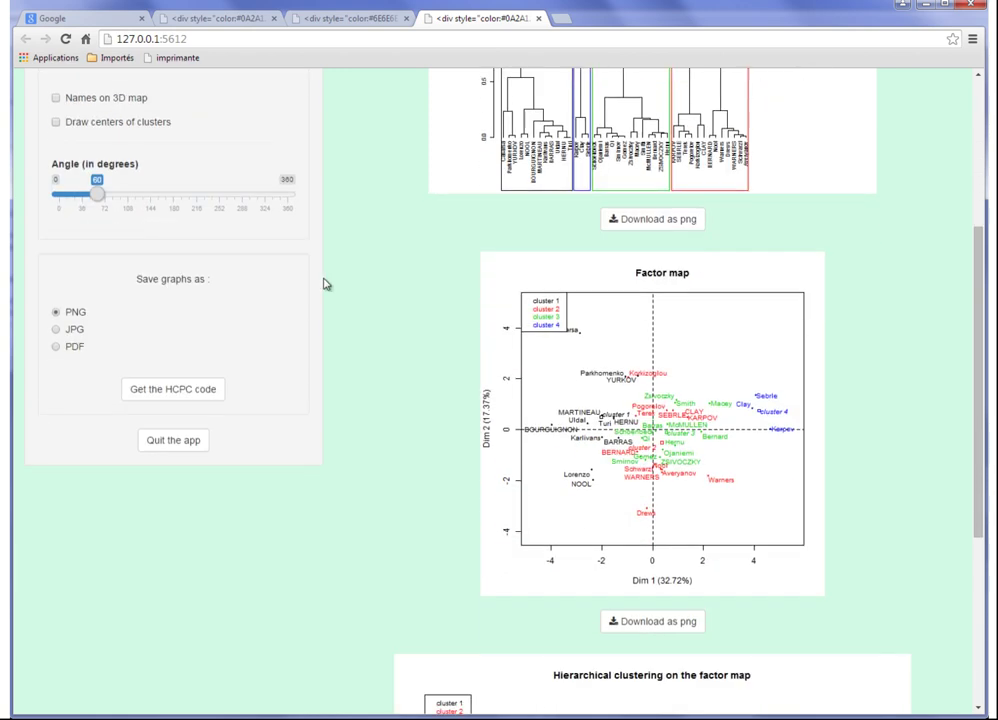
pyautogui.scroll(3, 340, 288)
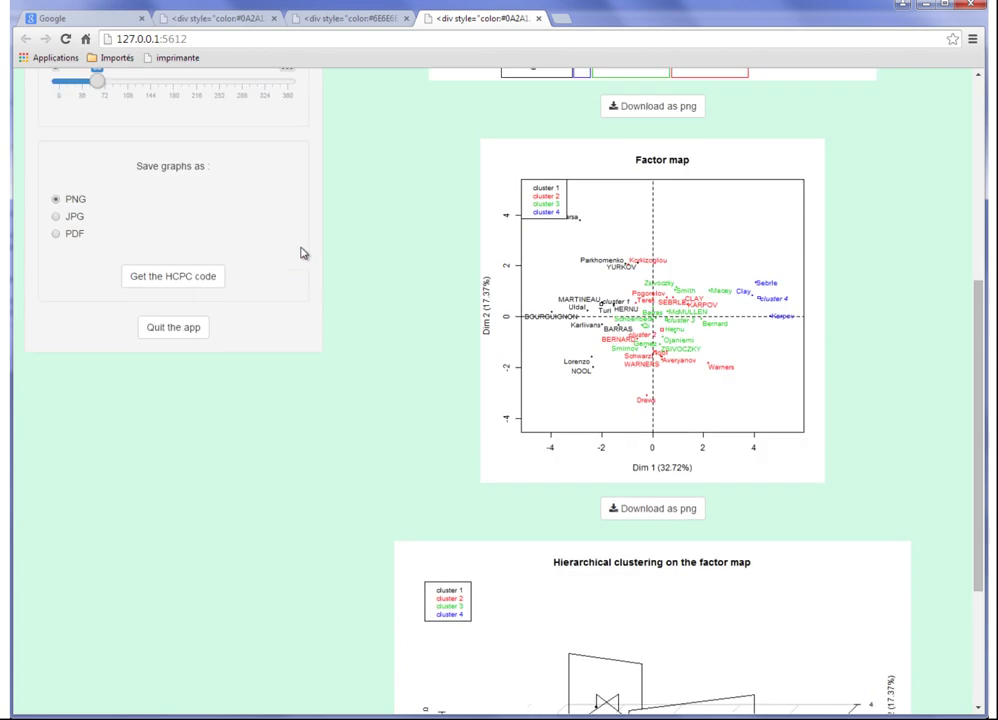
# - Set the viewing angle of the 3D map to 123 degrees and check the redrawn hierarchical clustering graph
pyautogui.moveTo(105, 215); pyautogui.dragTo(138, 200)
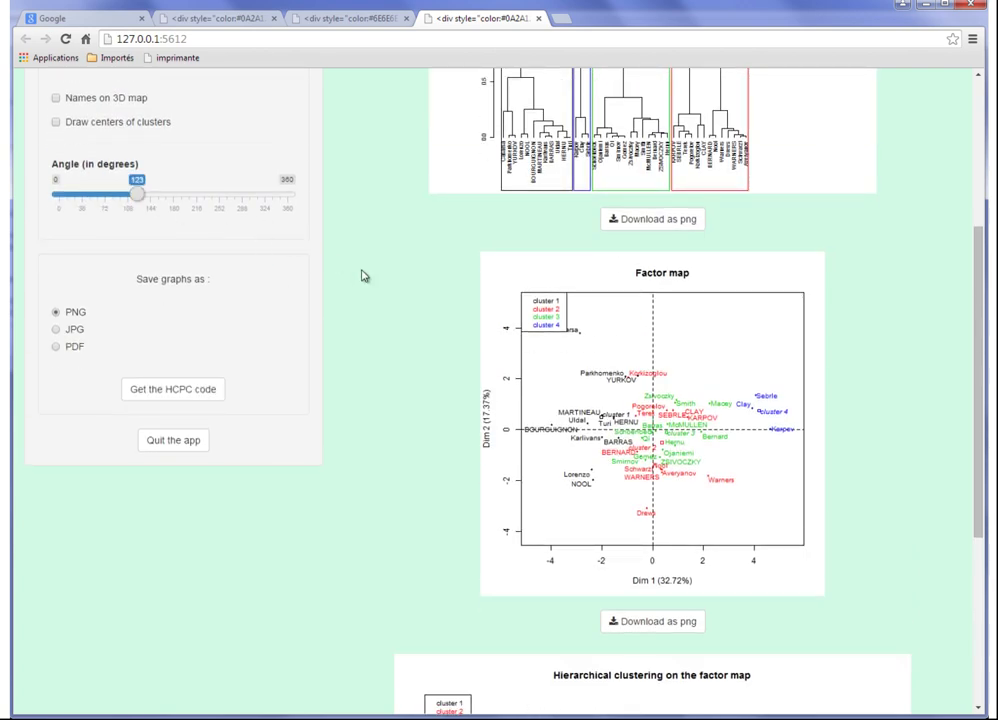
pyautogui.scroll(-3, 381, 285)
pyautogui.scroll(5, 381, 285)
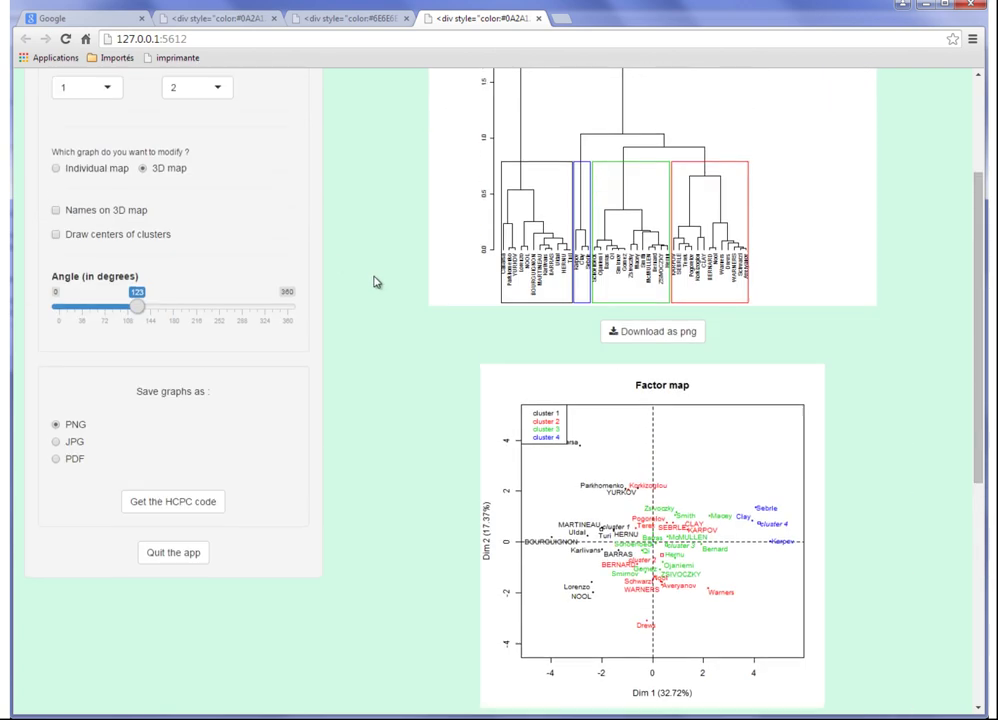
# - Turn on the names and the cluster centers on the 3D map and look over the updated graph
pyautogui.click(66, 291)
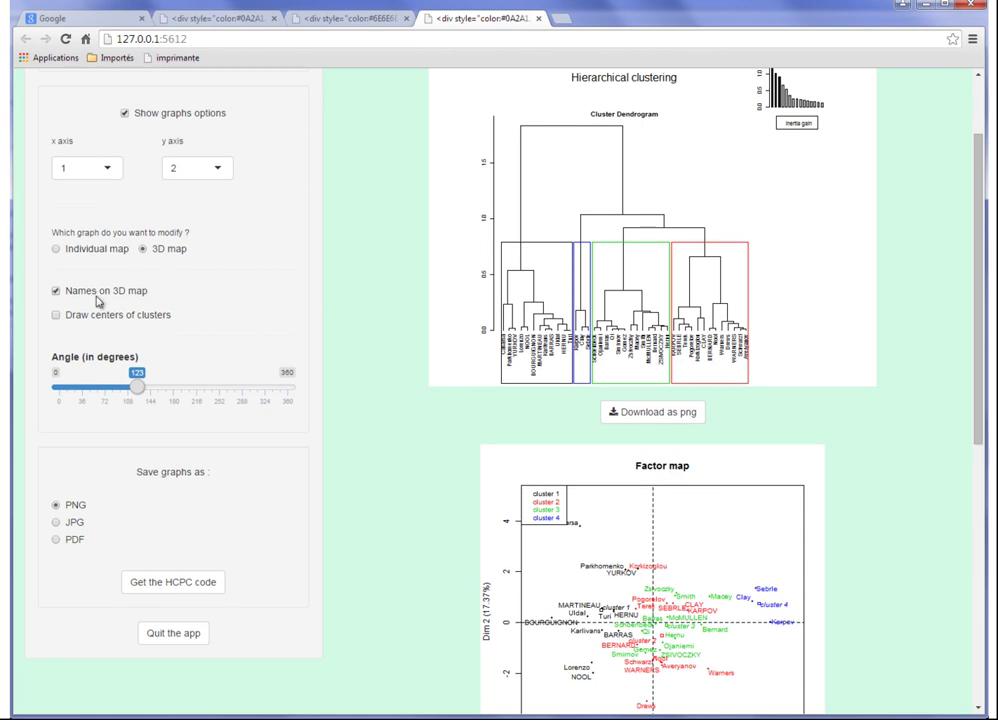
pyautogui.click(67, 316)
pyautogui.scroll(-5, 293, 313)
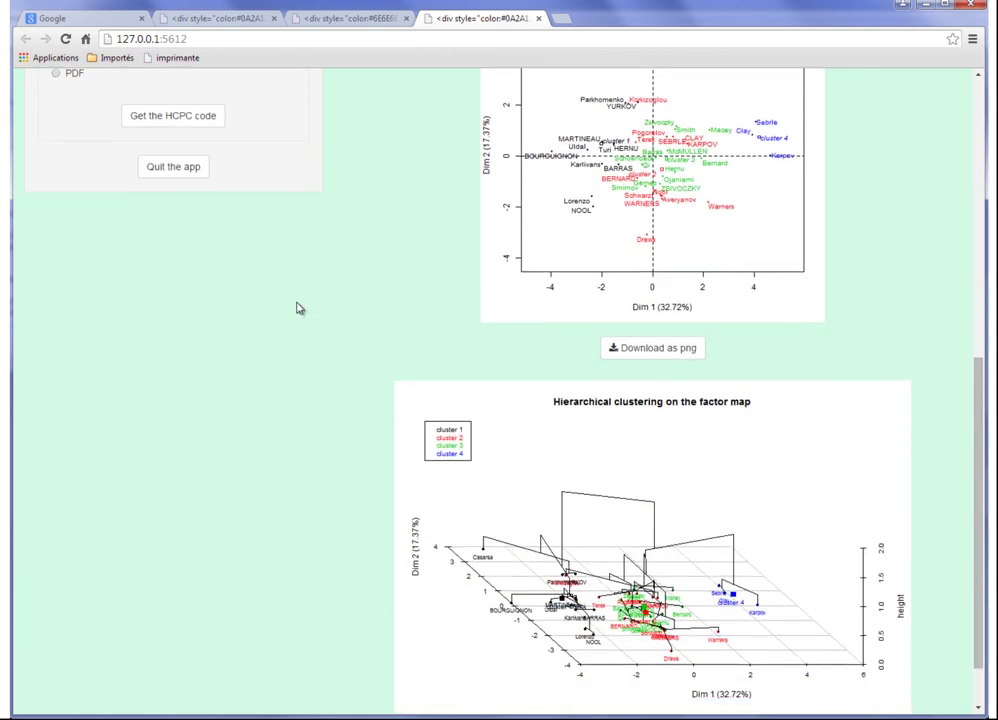
pyautogui.scroll(1, 297, 308)
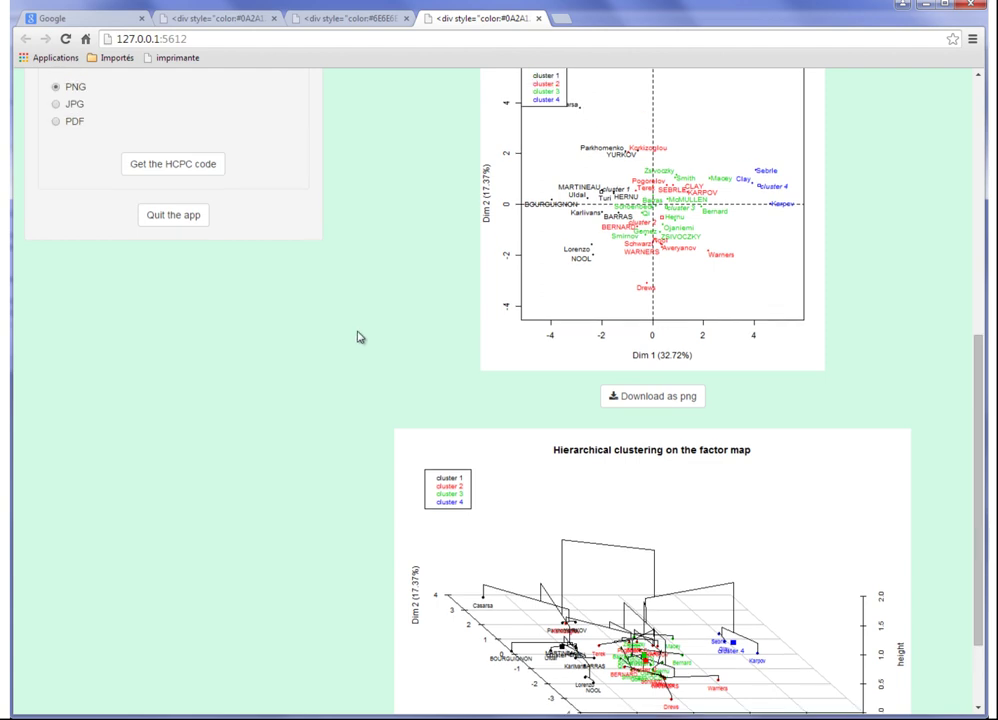
# - Examine the HCPC output values: the description of classes by variables, the description by axes, and the parangons
pyautogui.scroll(3, 388, 213)
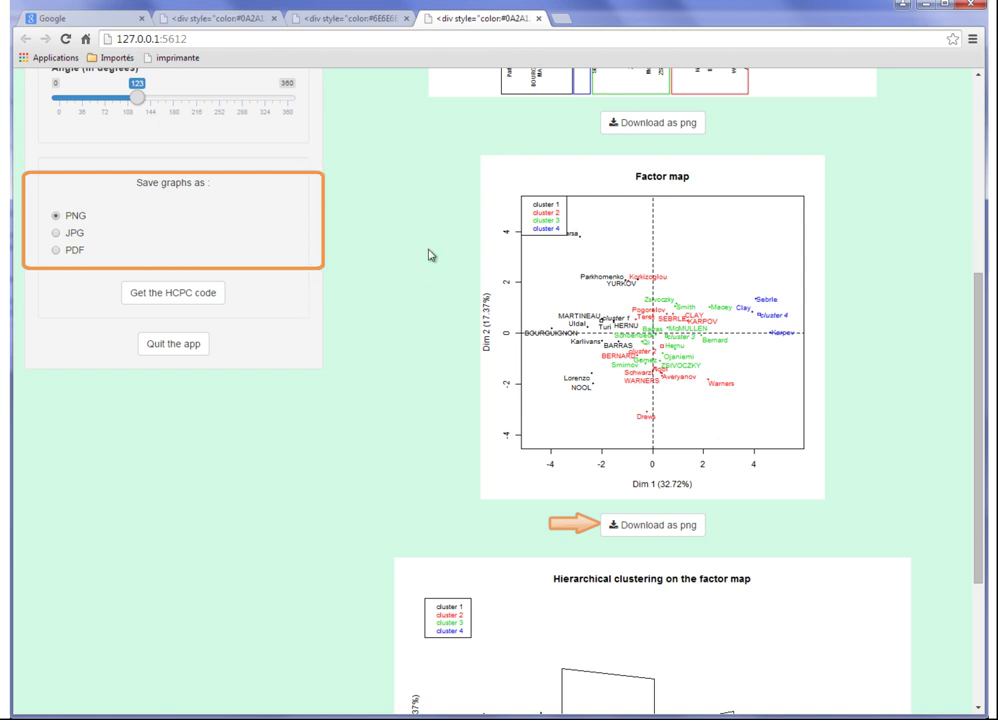
pyautogui.scroll(5, 414, 240)
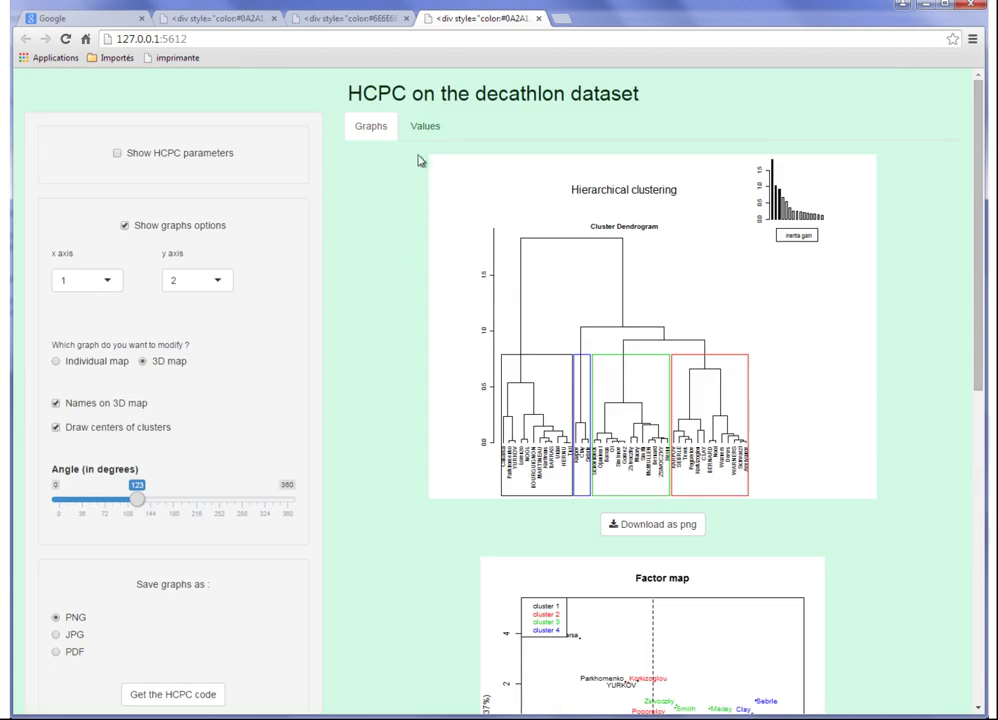
pyautogui.click(433, 127)
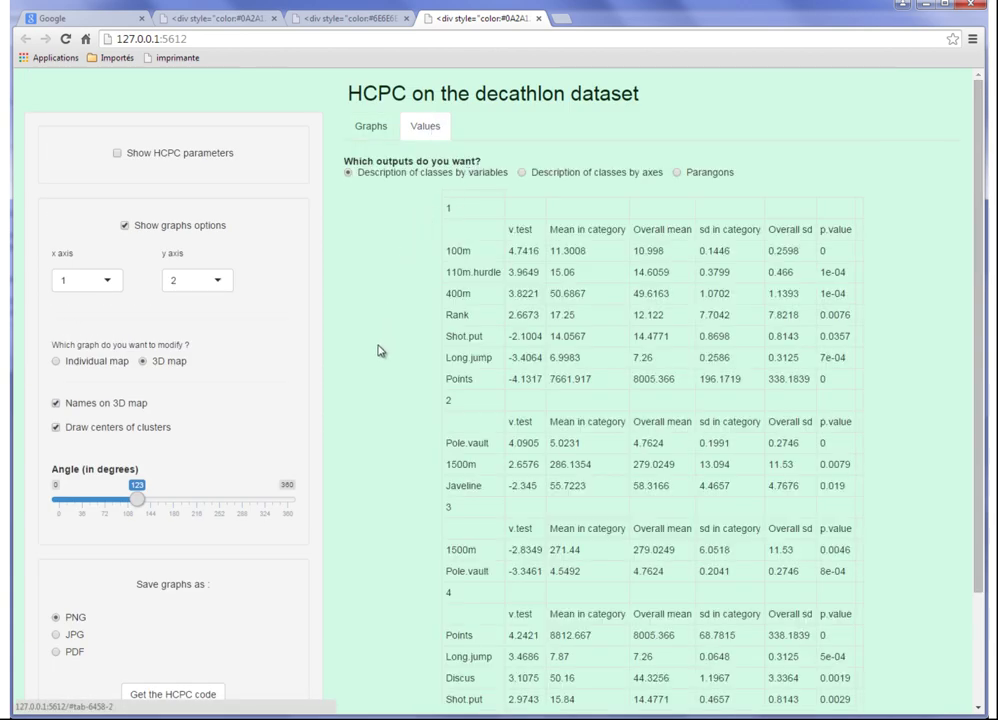
pyautogui.click(524, 174)
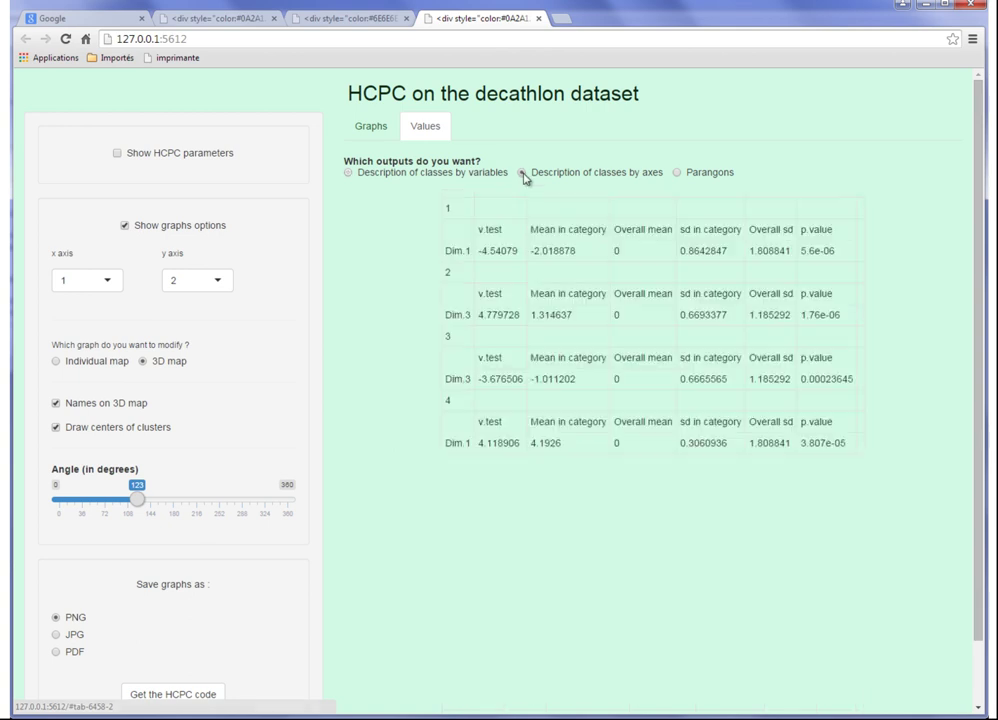
pyautogui.click(677, 174)
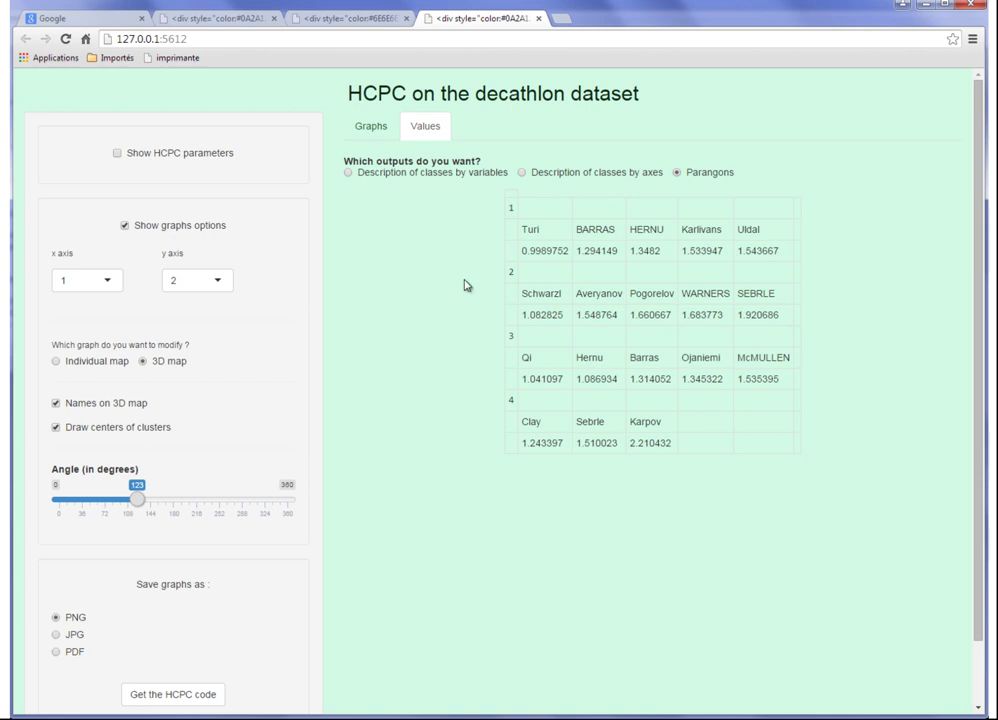
# - Quit the HCPC app to return control to the R session
pyautogui.scroll(-1, 392, 314)
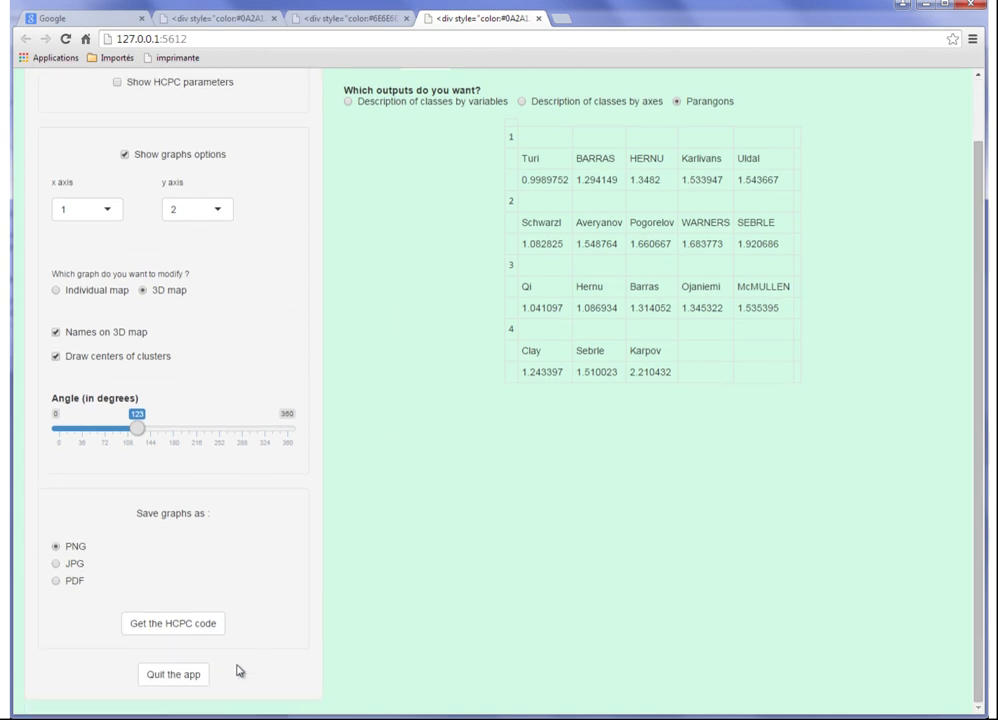
pyautogui.click(165, 676)
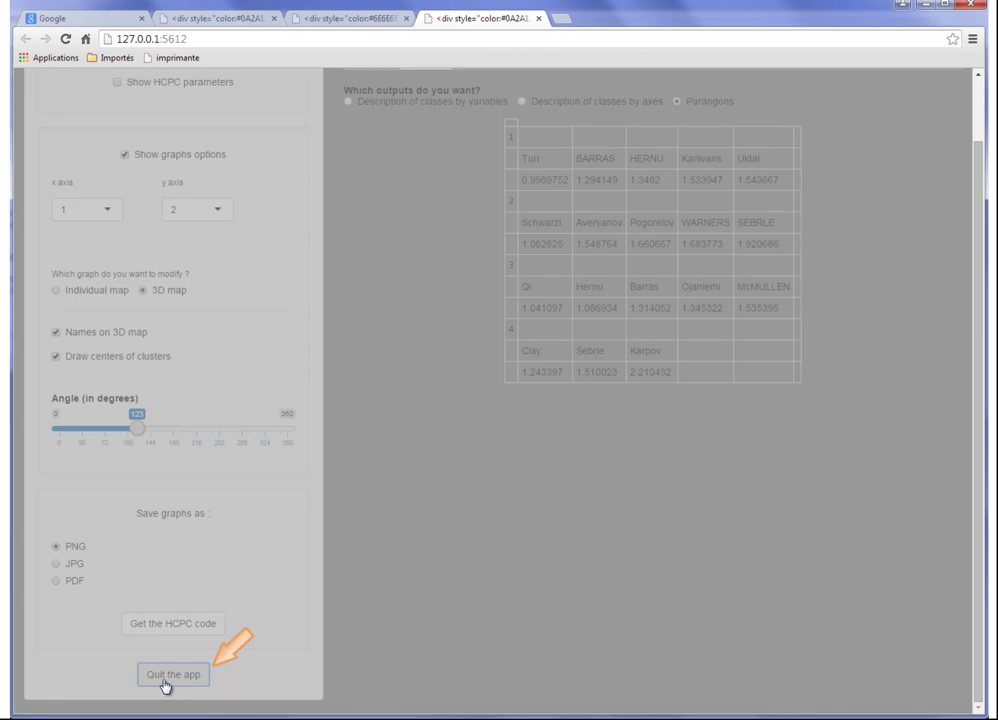